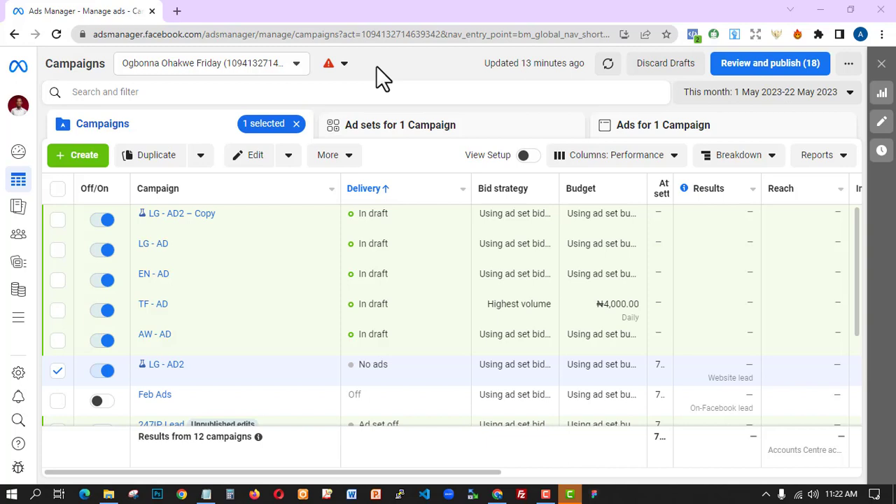
# - Start a new campaign with Leads as the objective
pyautogui.click(84, 155)
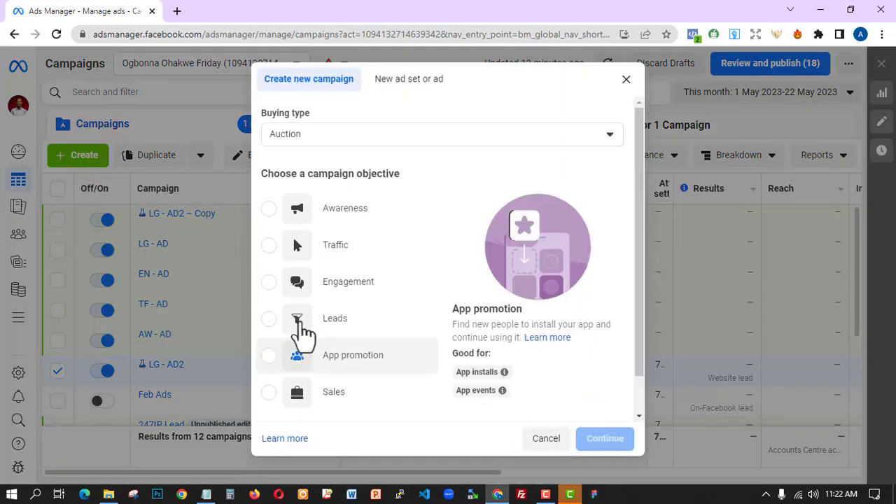
pyautogui.click(271, 320)
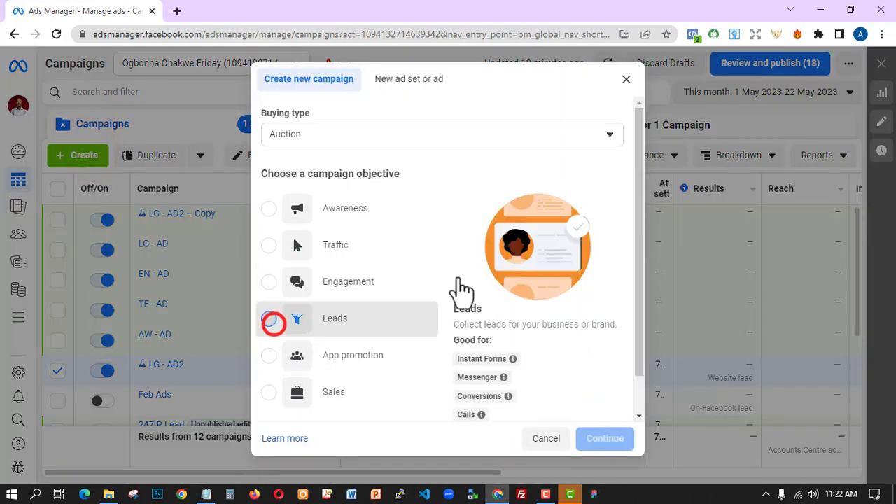
pyautogui.scroll(-2, 628, 376)
# - Name the campaign LG - AD 3, with an '(AD SET LEVEL)' ad set name and a MAIN AD ad name, and create the draft
pyautogui.click(550, 412)
pyautogui.write('LG - AD 3')
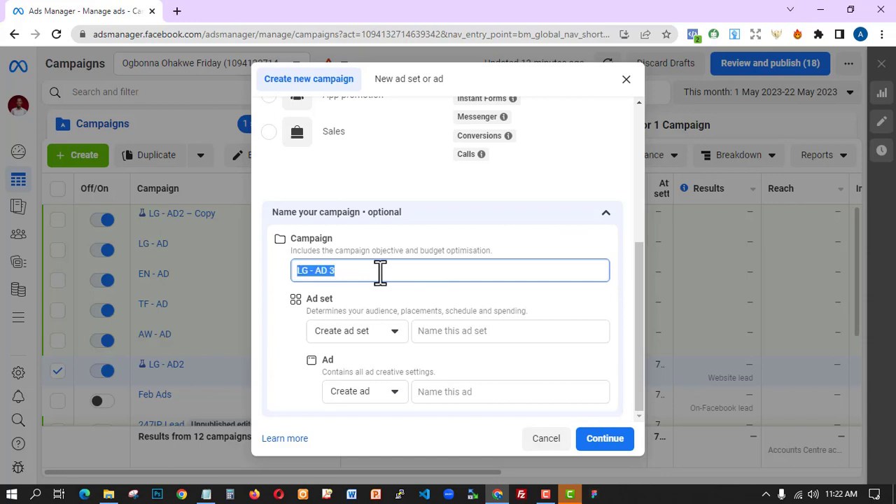
pyautogui.press('Tab')
pyautogui.press('Tab')
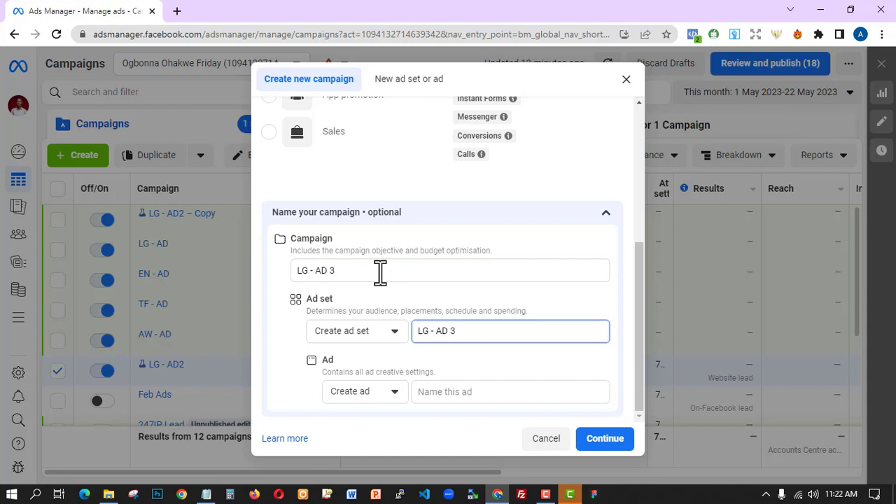
pyautogui.press('Tab')
pyautogui.press('Tab')
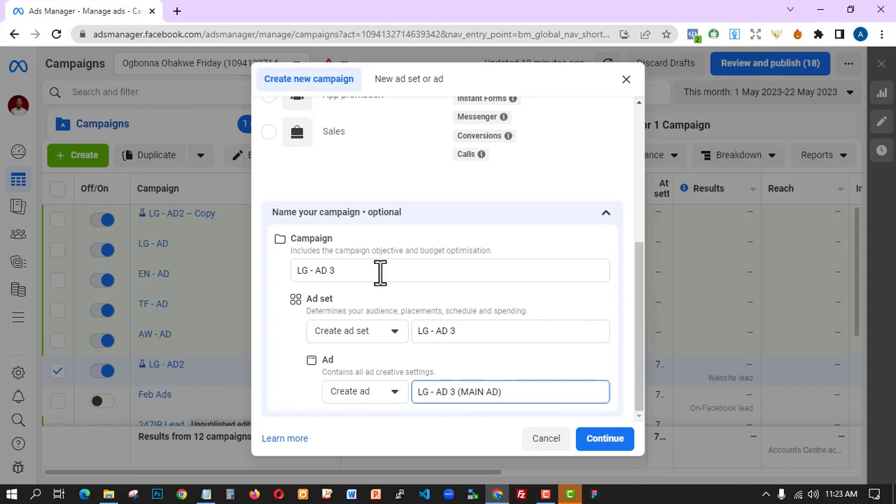
pyautogui.click(522, 332)
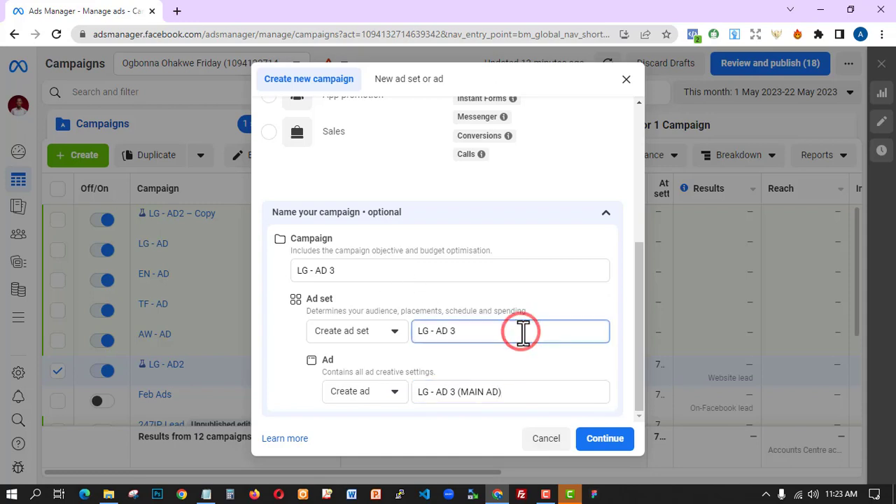
pyautogui.write('(AD SET LEVEL)')
pyautogui.click(614, 446)
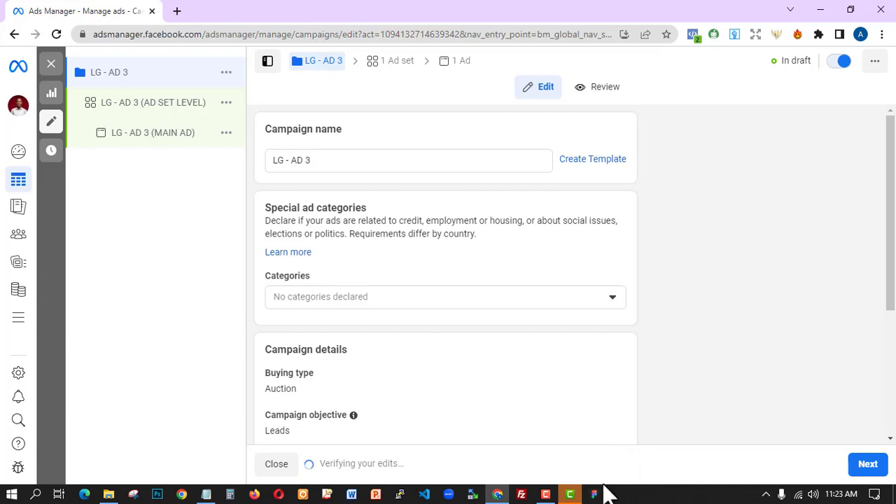
# - Turn on Advantage campaign budget, keeping it a daily budget of ₦3,980.00
pyautogui.scroll(-3, 570, 341)
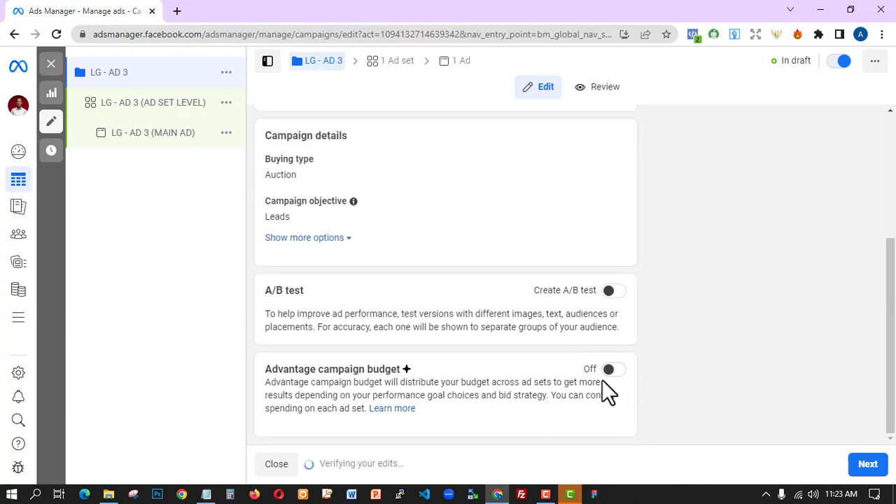
pyautogui.click(608, 371)
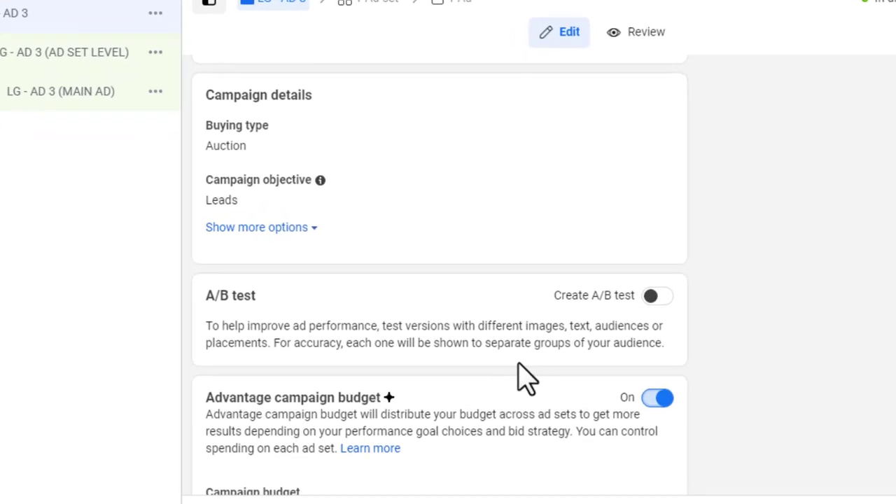
pyautogui.scroll(-3, 514, 413)
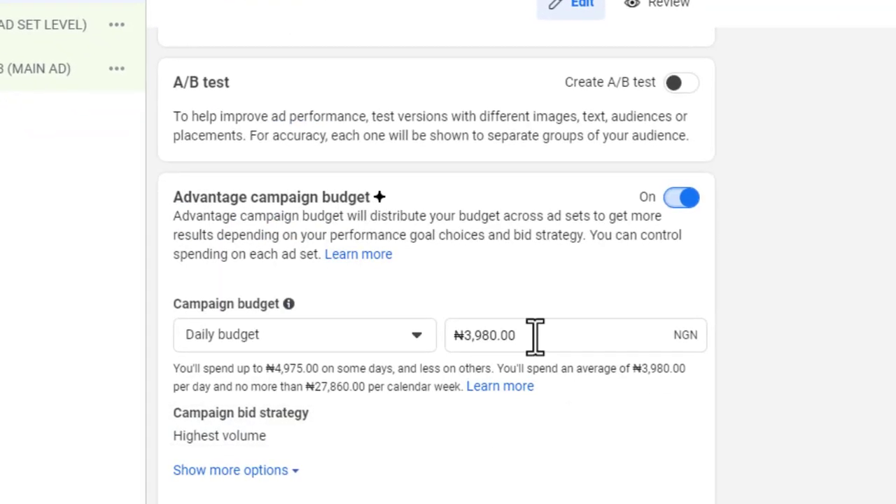
pyautogui.click(339, 334)
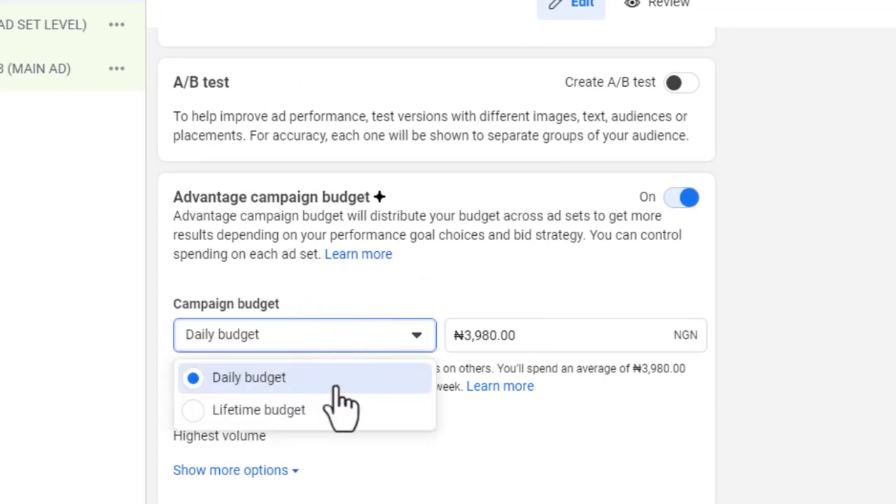
pyautogui.click(525, 284)
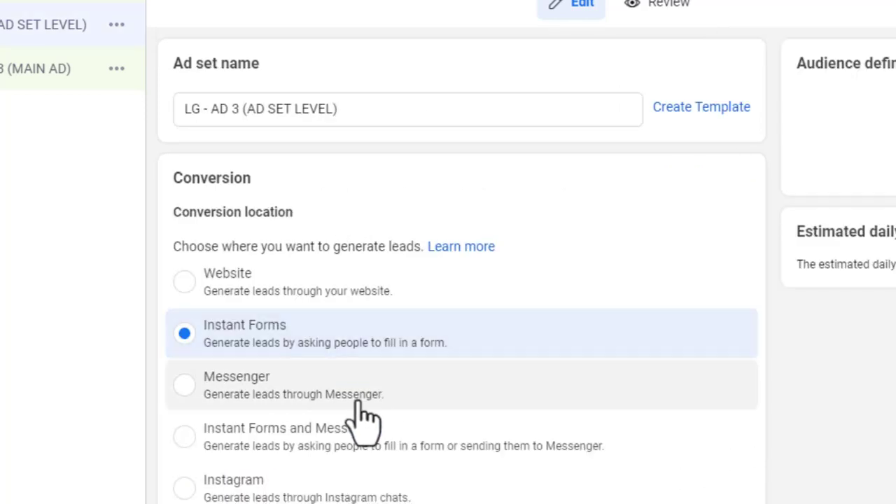
# - Set the ad set's conversion location to Instant Forms and Messenger, then review the Nigeria, 18–65+ audience
pyautogui.scroll(-3, 250, 410)
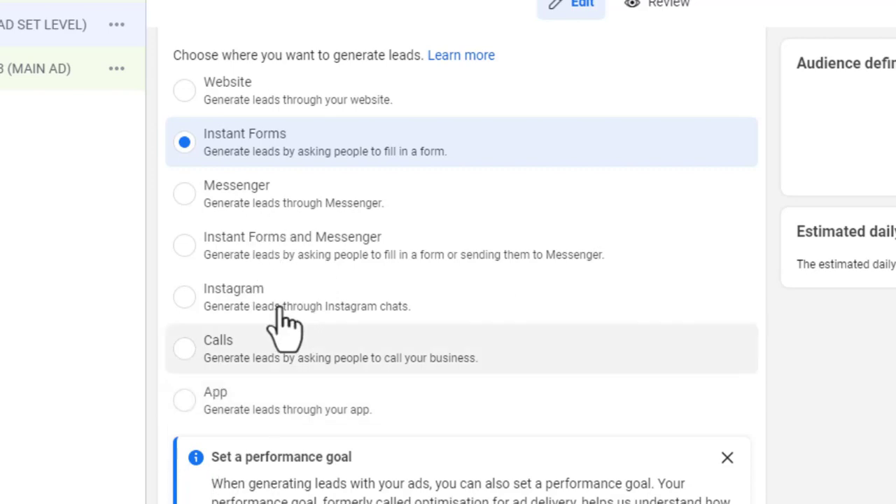
pyautogui.scroll(-2, 285, 325)
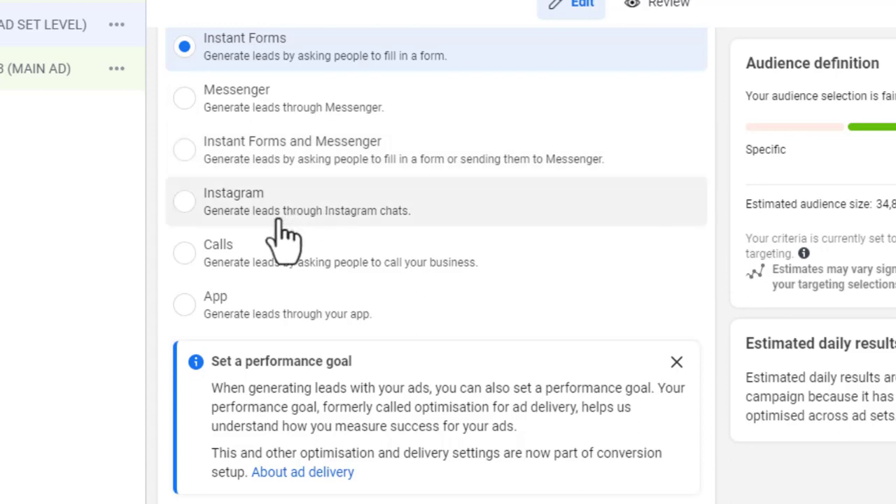
pyautogui.click(184, 150)
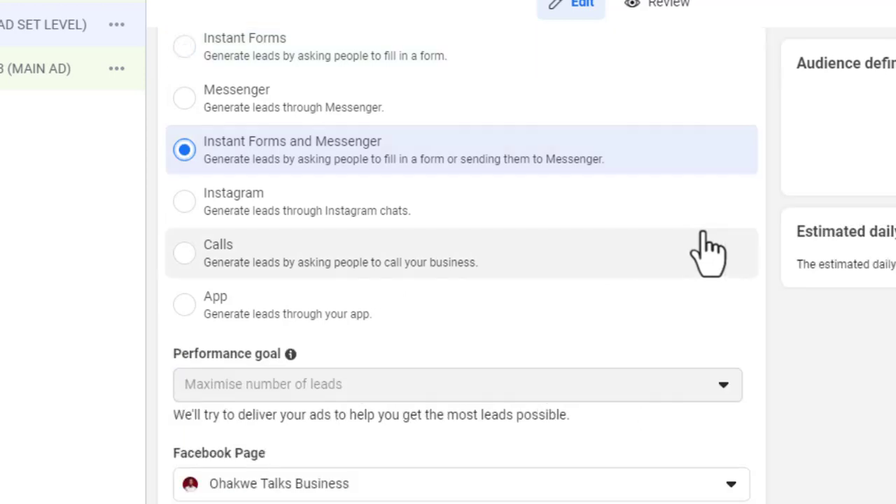
pyautogui.scroll(-8, 712, 329)
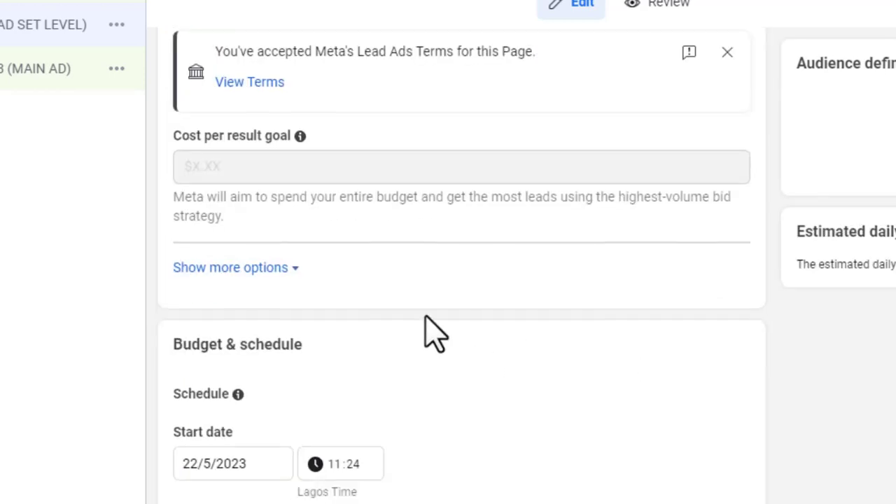
pyautogui.scroll(-5, 480, 314)
pyautogui.scroll(-5, 518, 324)
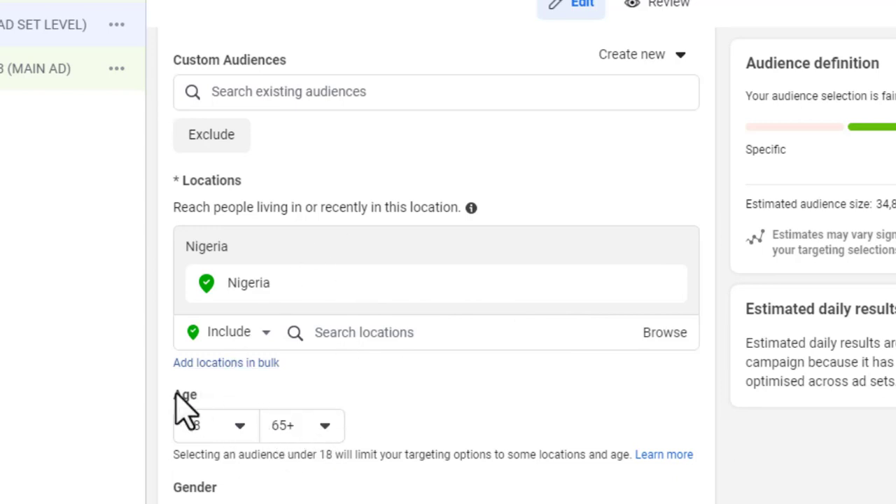
pyautogui.moveTo(301, 301)
pyautogui.scroll(-9, 378, 298)
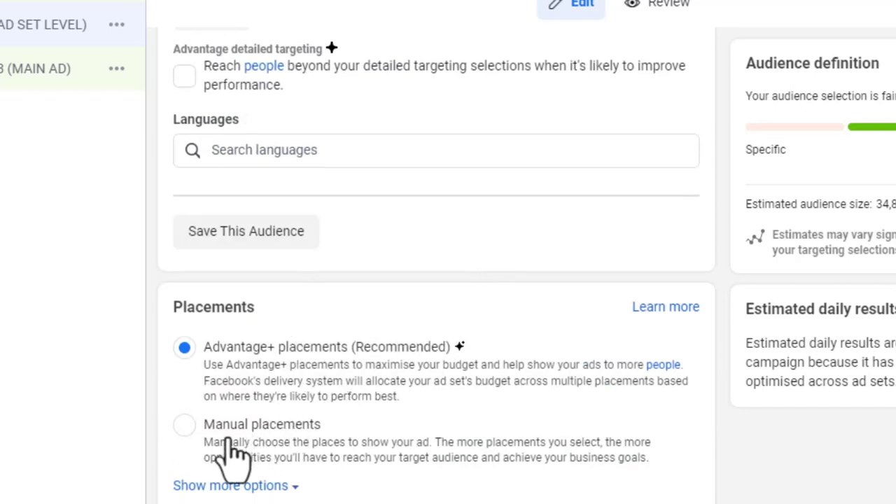
# - Use Manual placements with Instagram excluded, then go to the LG - AD 3 (MAIN AD) settings
pyautogui.click(184, 427)
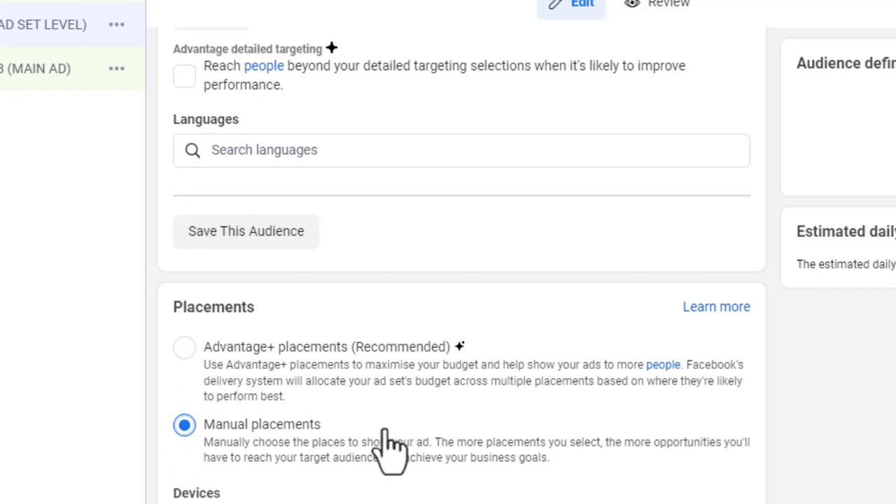
pyautogui.scroll(-4, 386, 450)
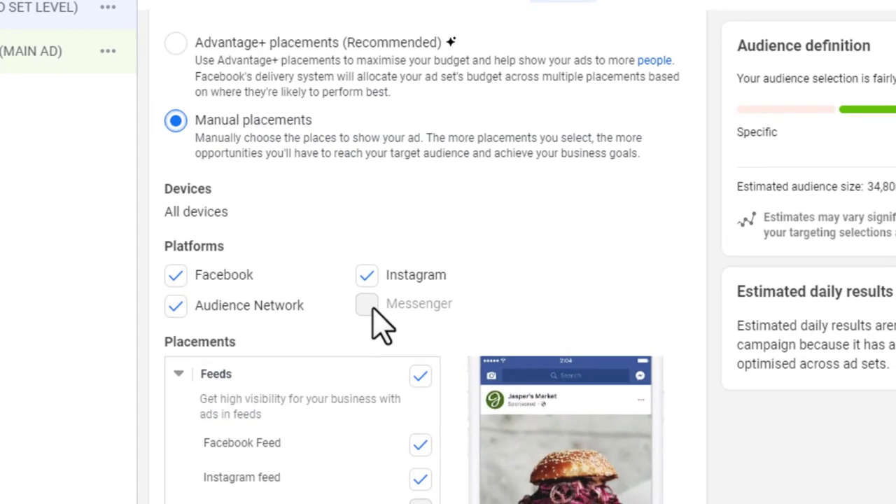
pyautogui.click(361, 266)
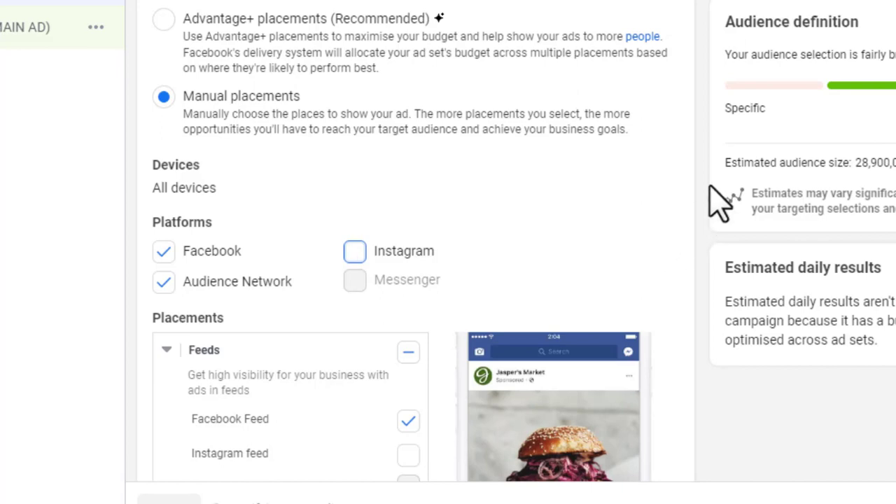
pyautogui.click(703, 190)
pyautogui.scroll(-4, 460, 299)
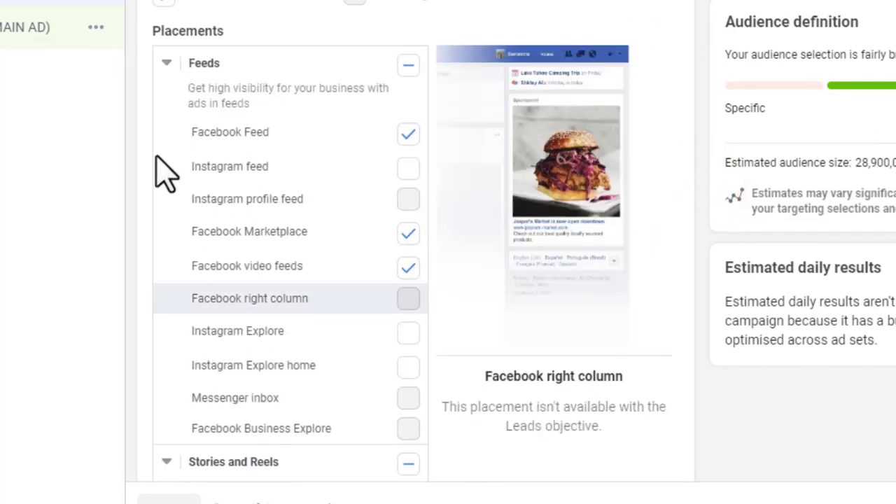
pyautogui.scroll(4, 175, 140)
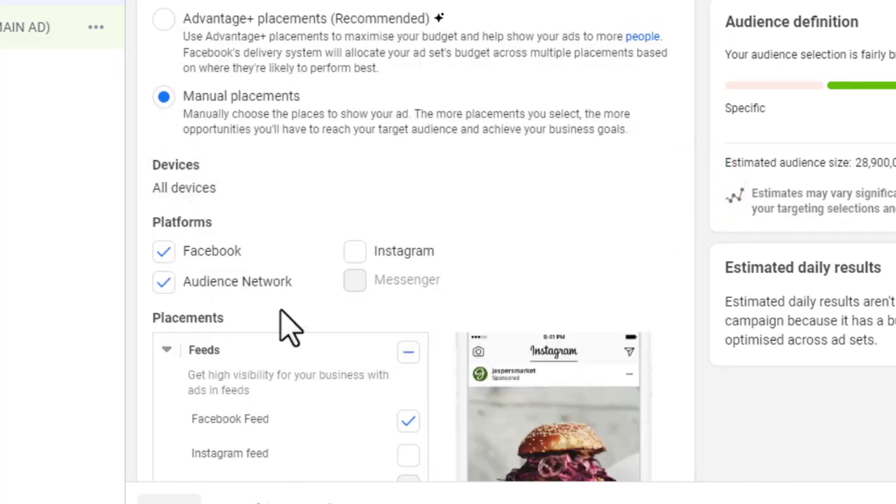
pyautogui.scroll(-5, 584, 301)
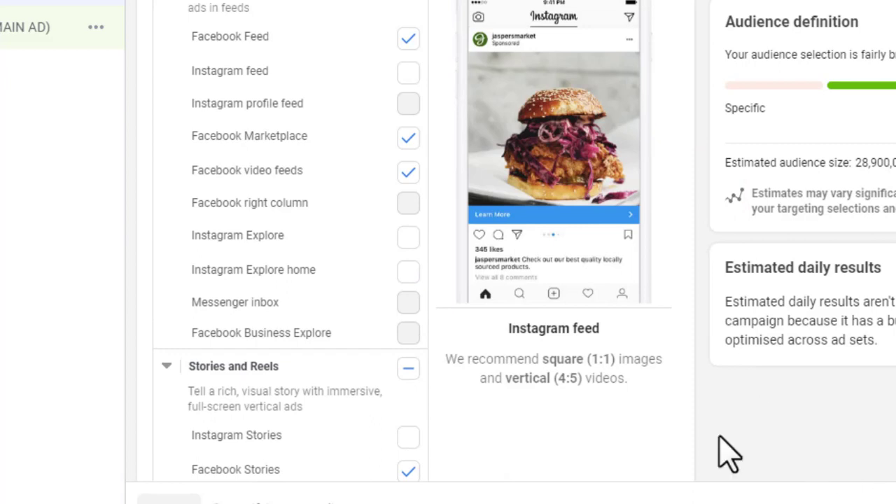
pyautogui.click(582, 355)
pyautogui.scroll(-5, 582, 355)
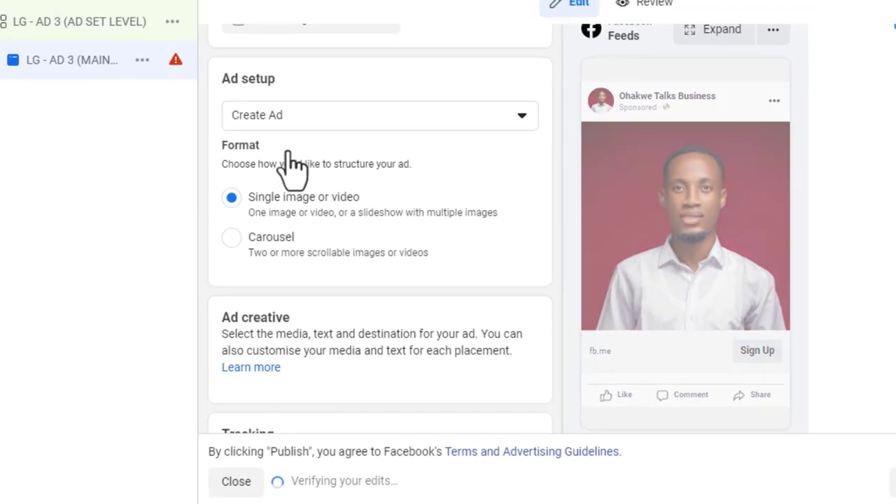
# - Check that the MAIN AD's instant form is set to 1st Lead AD Form
pyautogui.scroll(5, 442, 201)
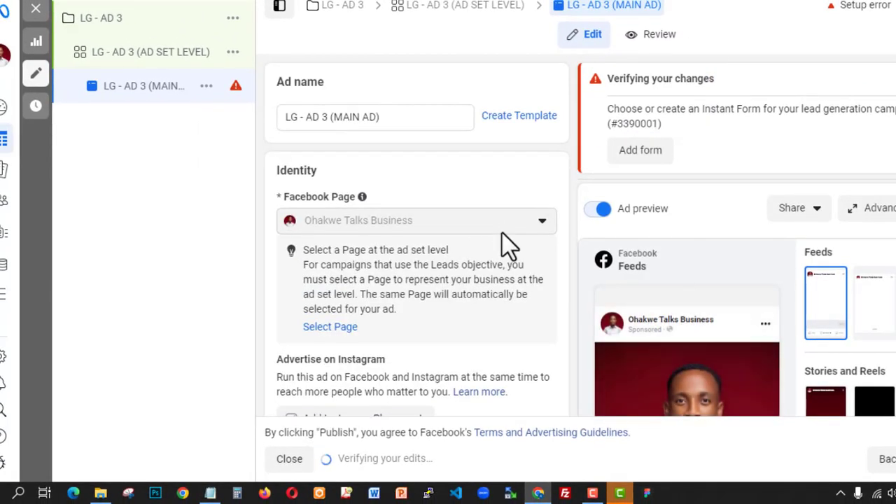
pyautogui.scroll(-5, 505, 245)
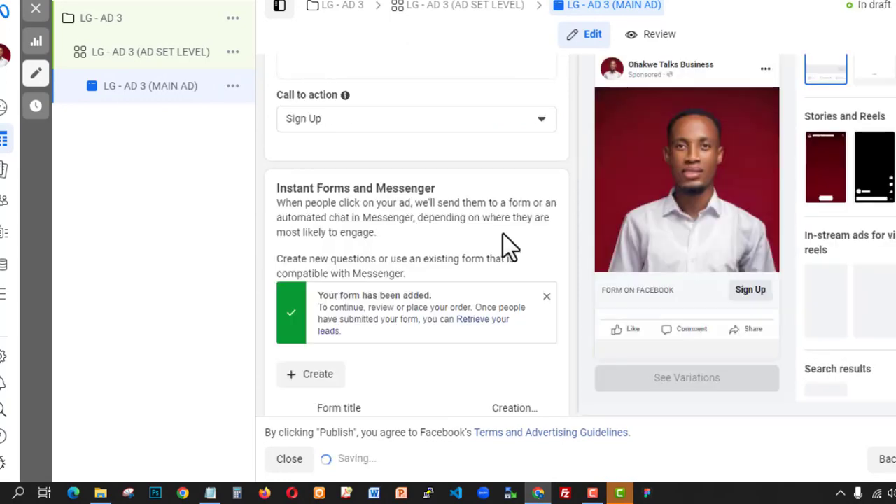
pyautogui.scroll(8, 599, 244)
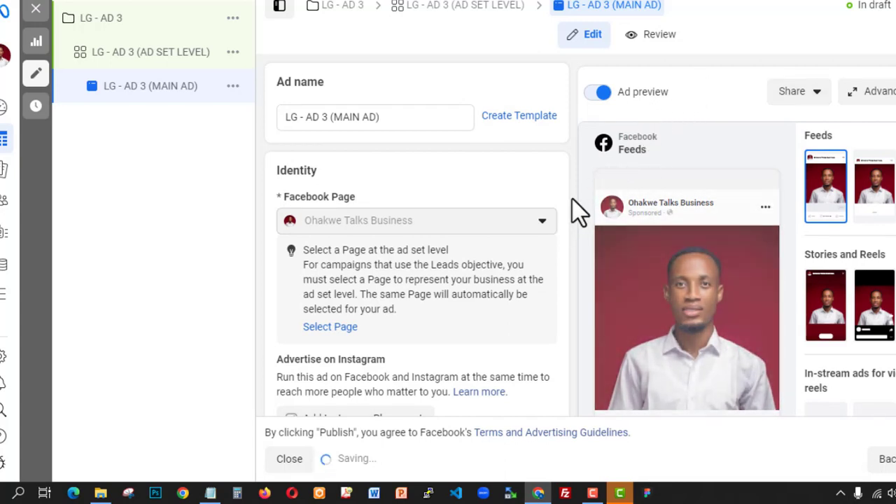
pyautogui.scroll(-5, 578, 210)
pyautogui.scroll(-7, 578, 210)
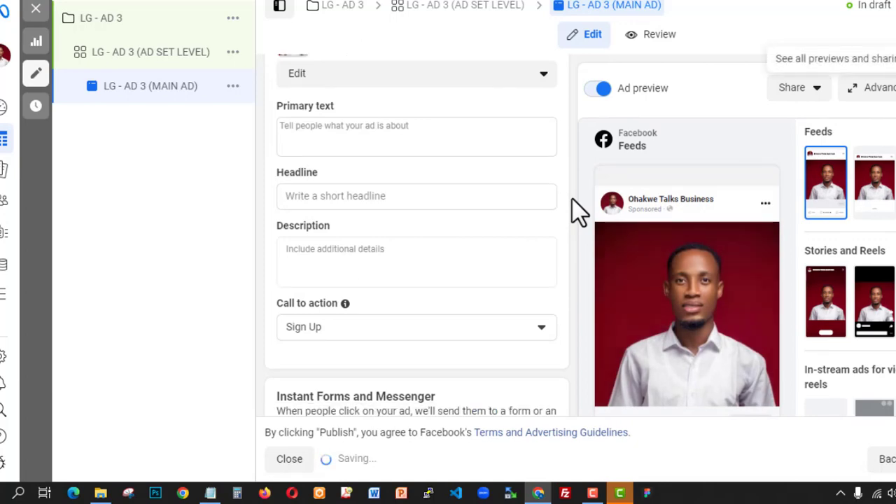
pyautogui.scroll(-3, 578, 210)
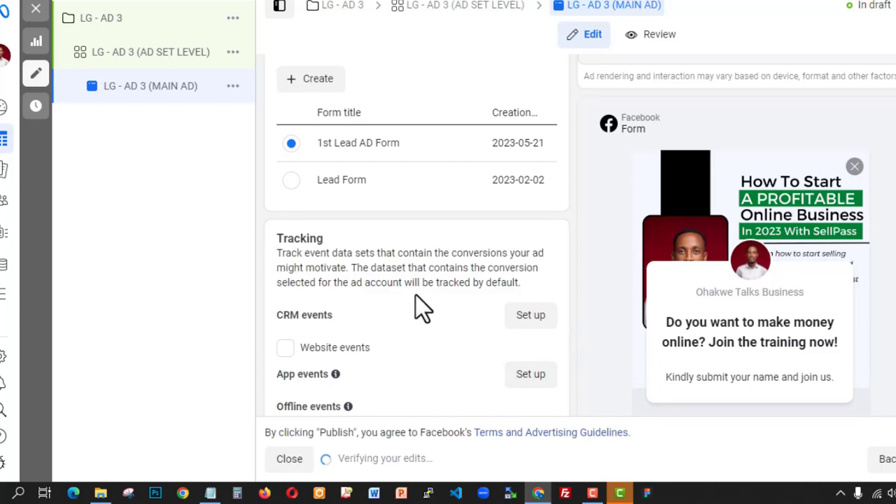
# - Step the 1st Lead AD Form preview past Contact information to the Privacy review page
pyautogui.scroll(3, 416, 301)
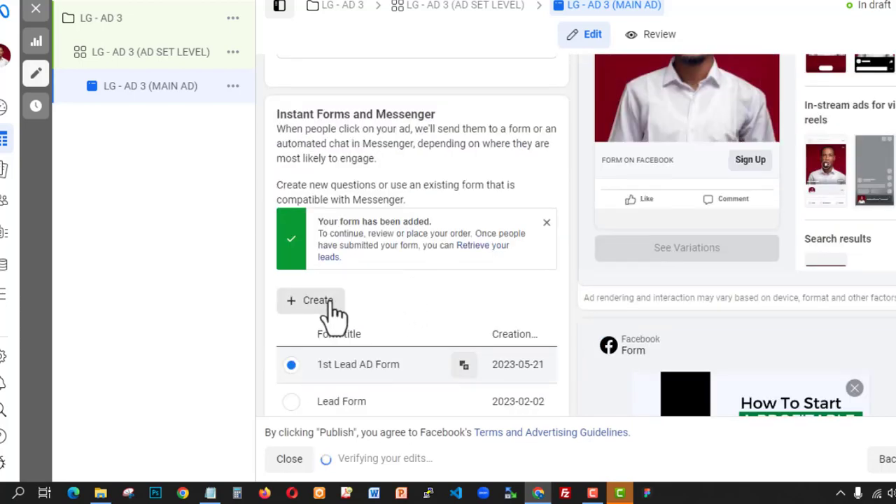
pyautogui.scroll(-2, 550, 308)
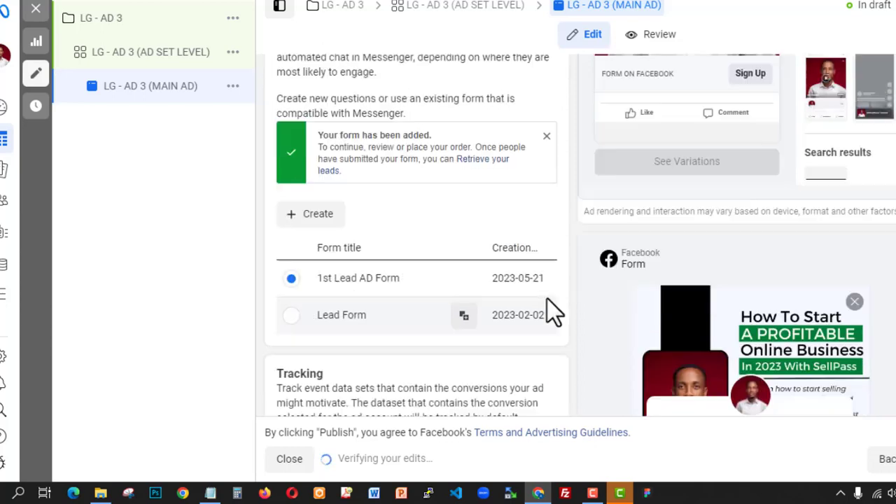
pyautogui.scroll(-3, 696, 290)
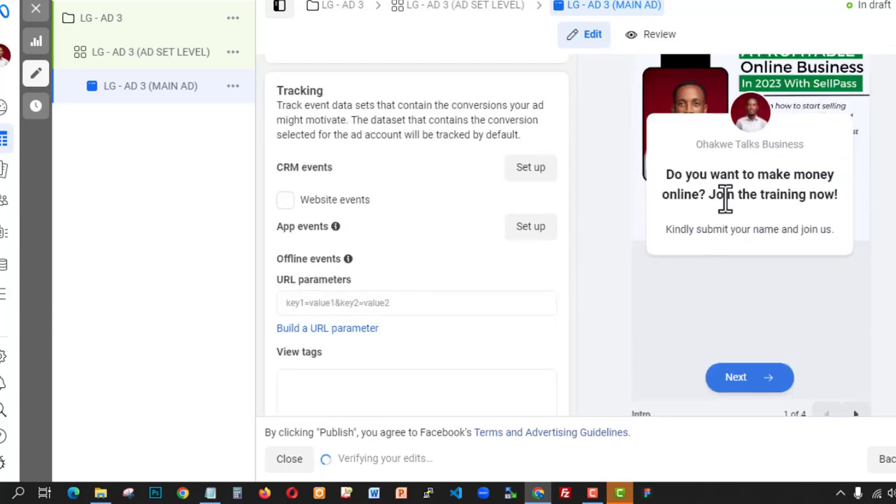
pyautogui.scroll(-1, 862, 408)
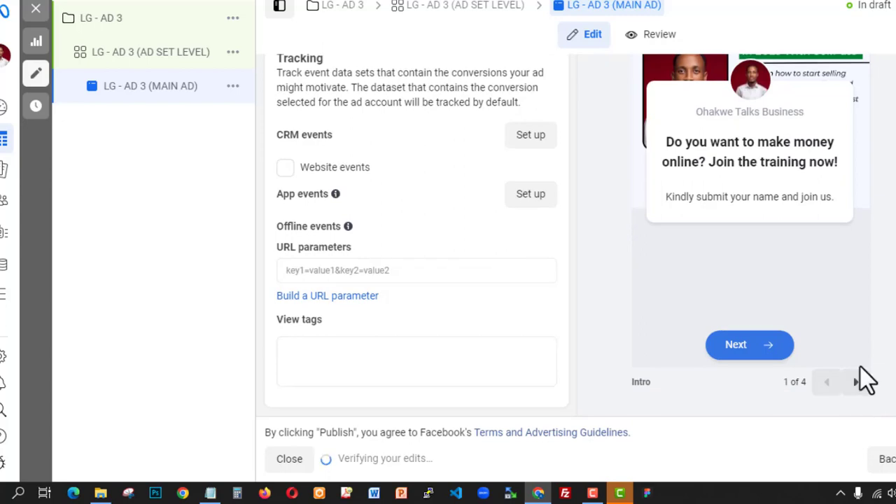
pyautogui.scroll(4, 858, 386)
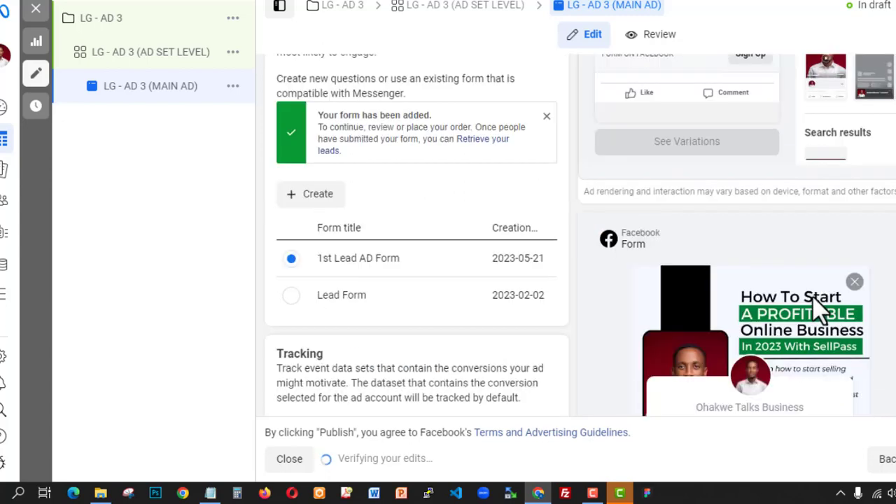
pyautogui.scroll(5, 830, 298)
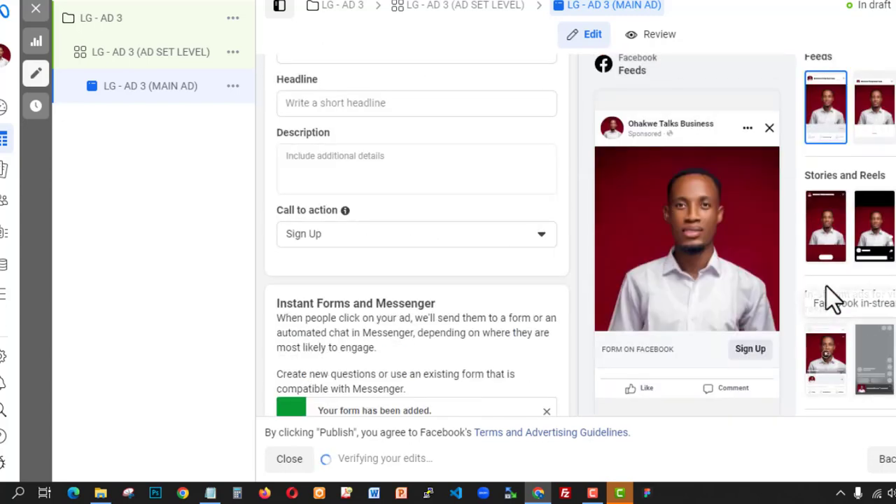
pyautogui.scroll(2, 830, 297)
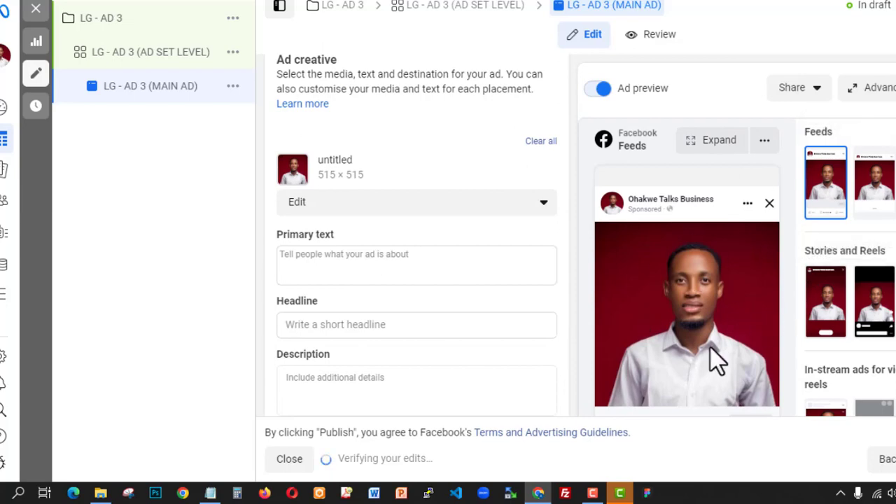
pyautogui.scroll(-10, 730, 296)
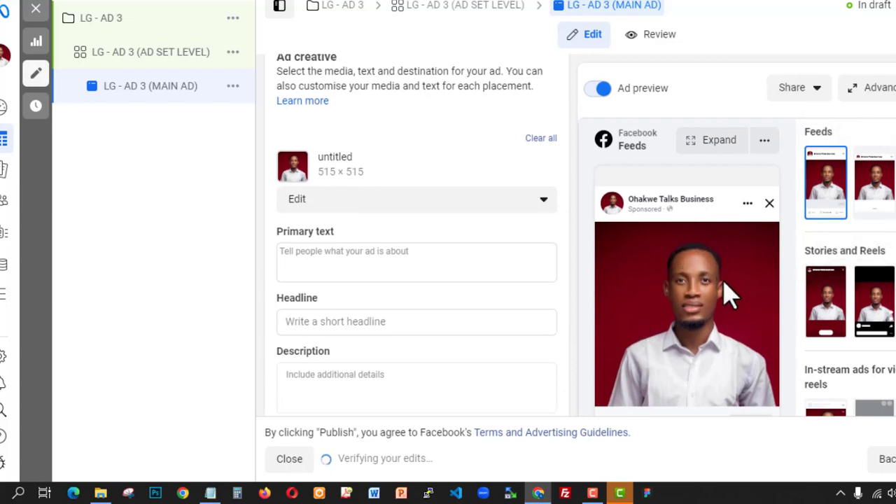
pyautogui.scroll(-1, 761, 318)
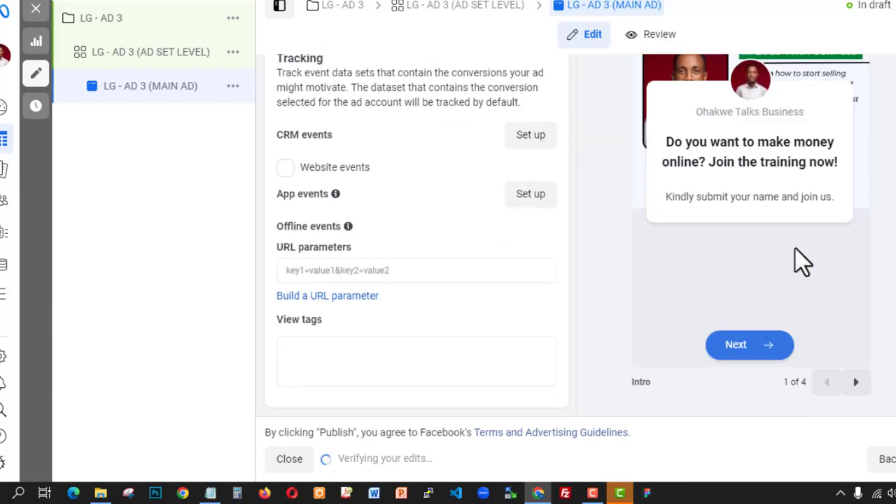
pyautogui.click(852, 383)
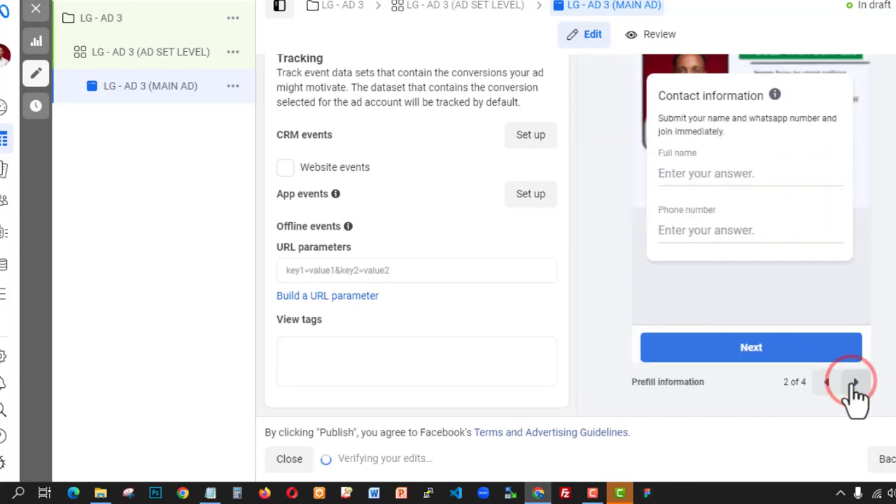
pyautogui.click(853, 382)
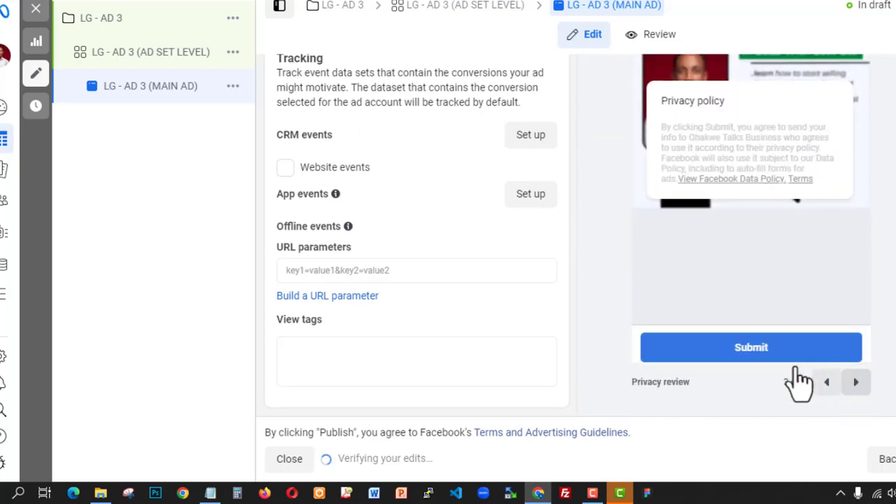
pyautogui.scroll(5, 341, 201)
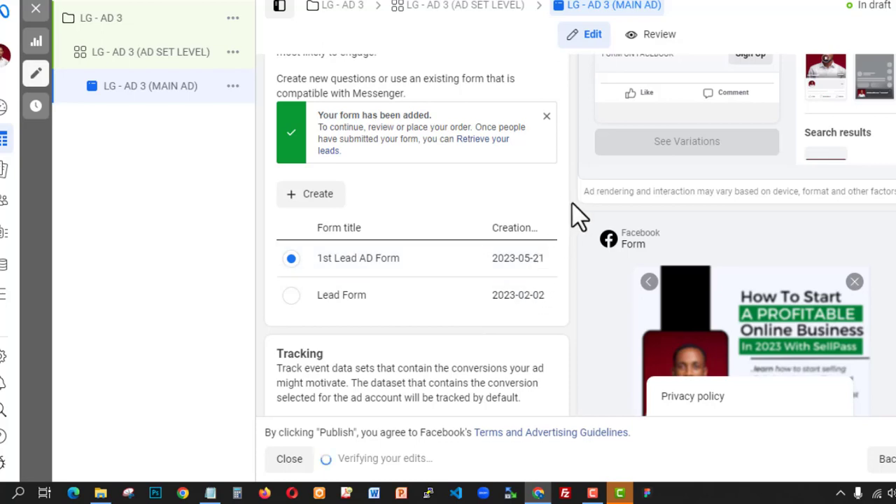
# - Show the Create Ad options in the MAIN AD's Ad setup section
pyautogui.scroll(3, 576, 214)
pyautogui.scroll(10, 581, 210)
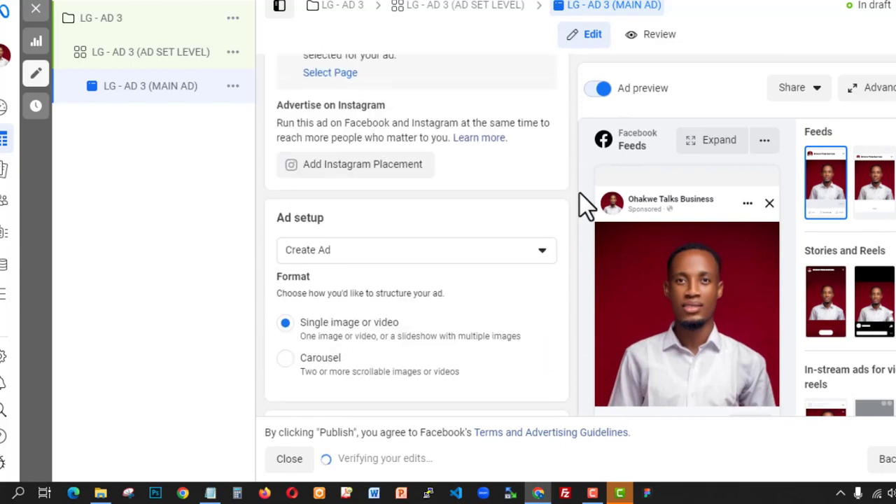
pyautogui.scroll(3, 580, 205)
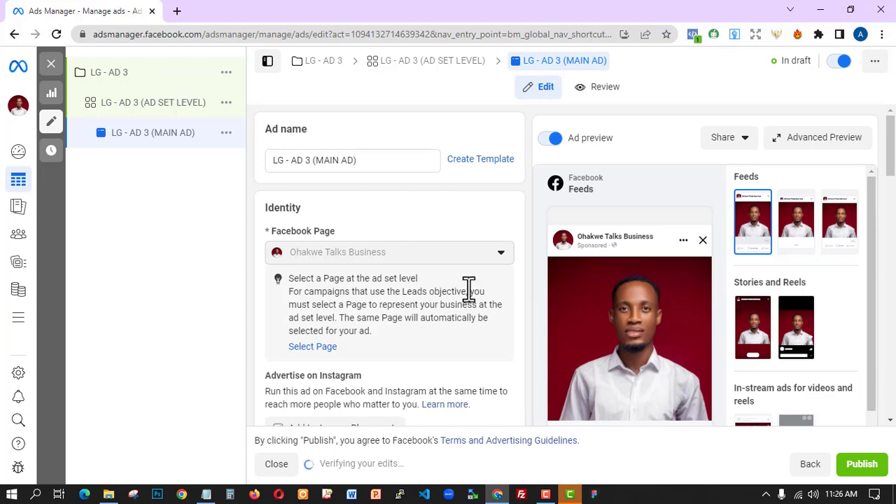
pyautogui.scroll(-2, 451, 235)
pyautogui.scroll(-11, 390, 273)
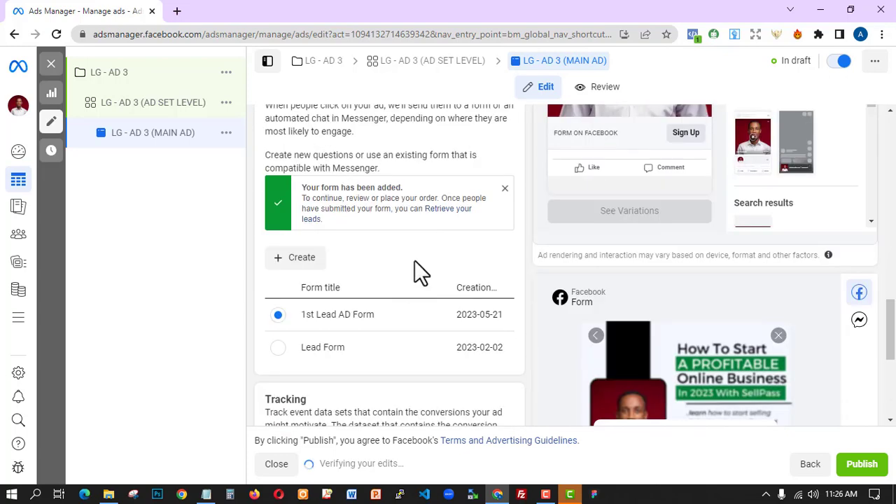
pyautogui.scroll(5, 416, 266)
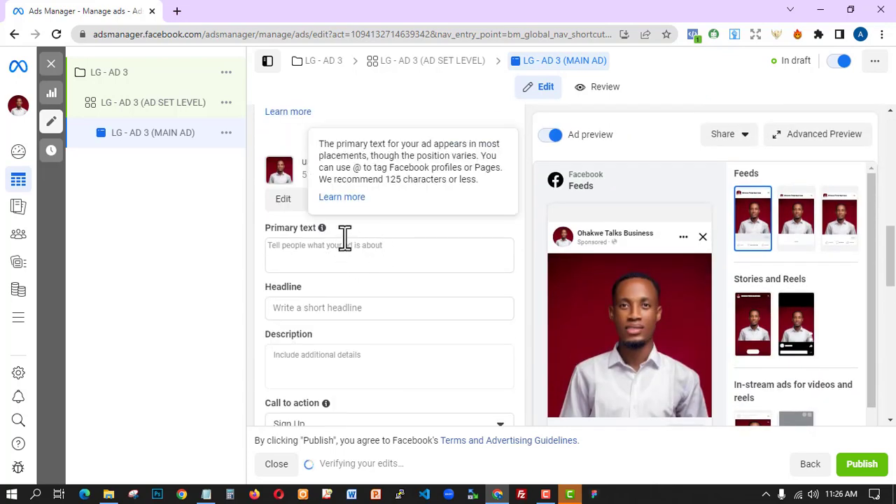
pyautogui.scroll(5, 353, 210)
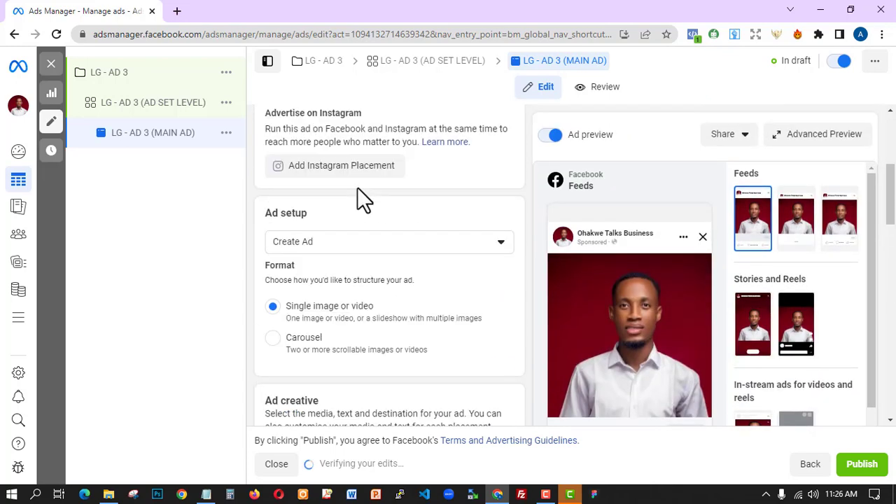
pyautogui.click(348, 238)
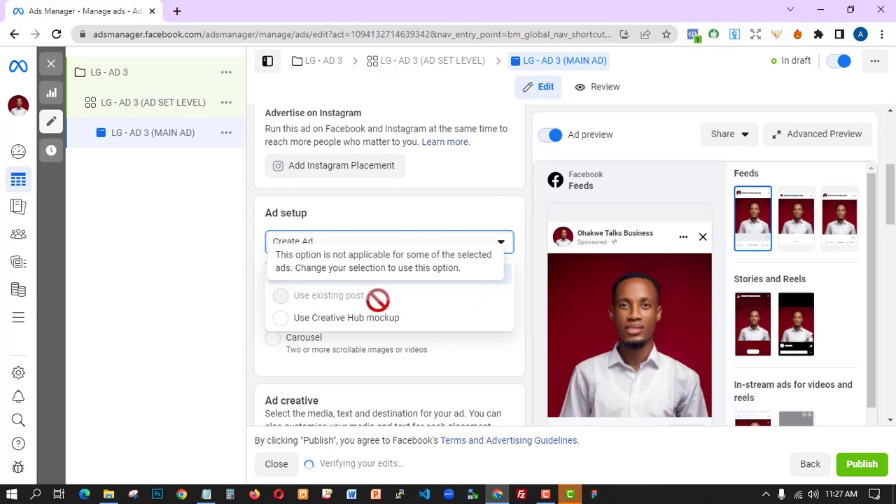
# - Change the ad format from Single image or video to Carousel and bring up the Add cards options
pyautogui.scroll(-1, 456, 354)
pyautogui.click(246, 308)
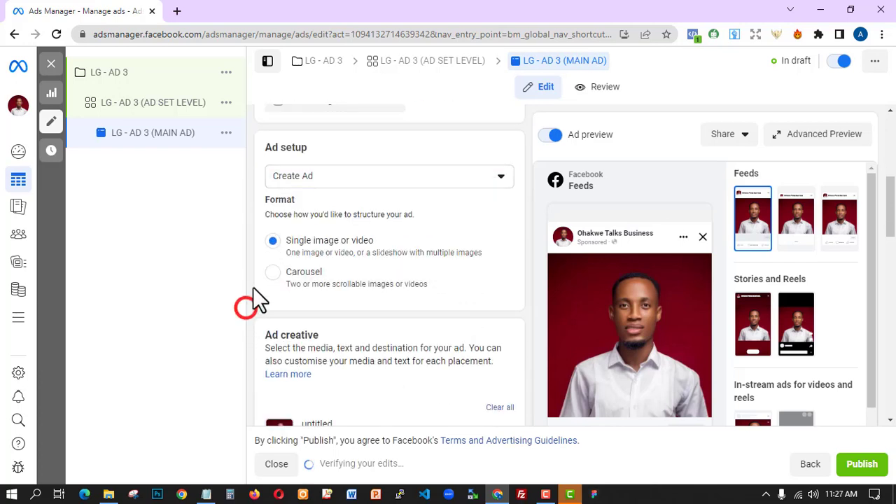
pyautogui.click(273, 275)
pyautogui.click(290, 276)
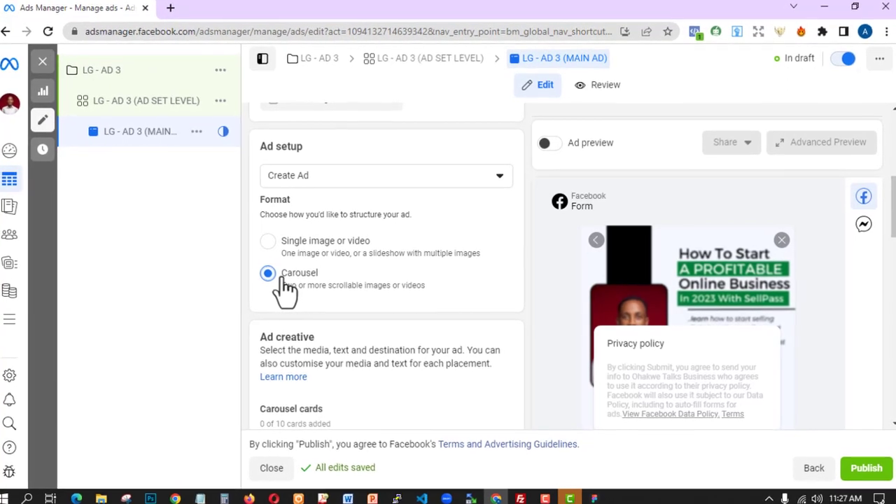
pyautogui.scroll(-3, 336, 296)
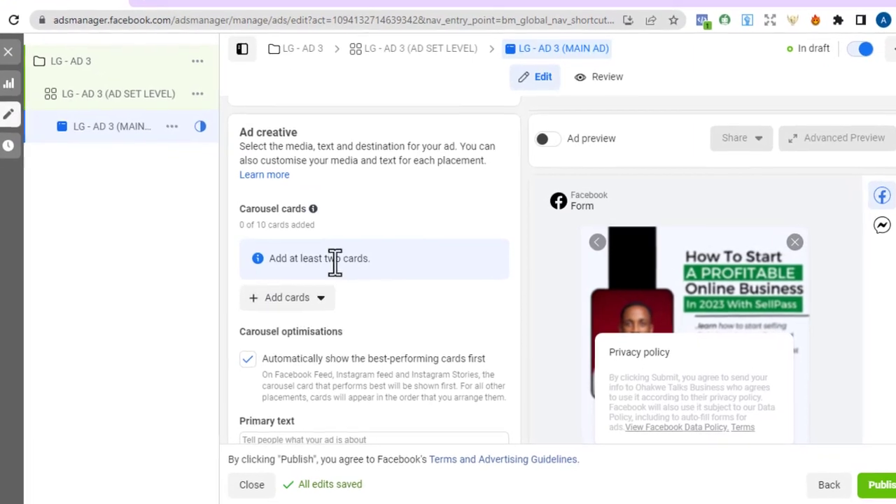
pyautogui.click(287, 303)
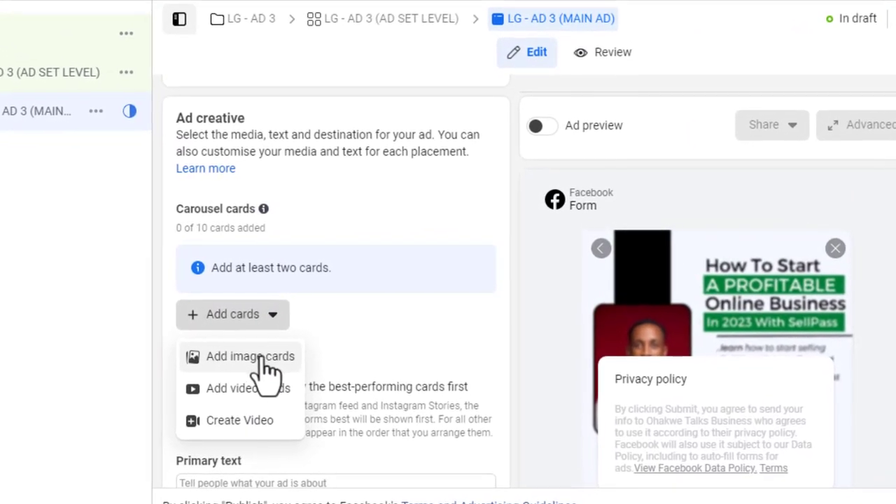
# - Add image cards to the carousel, uploading new images from the computer
pyautogui.click(246, 361)
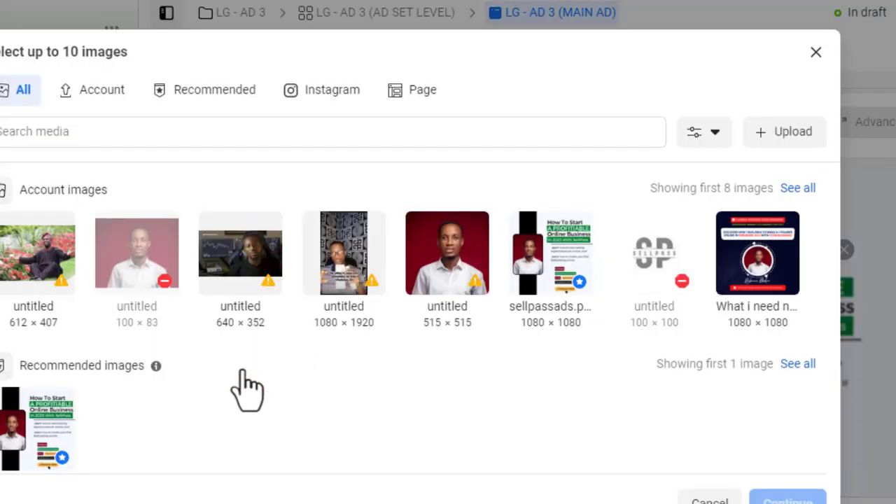
pyautogui.click(787, 131)
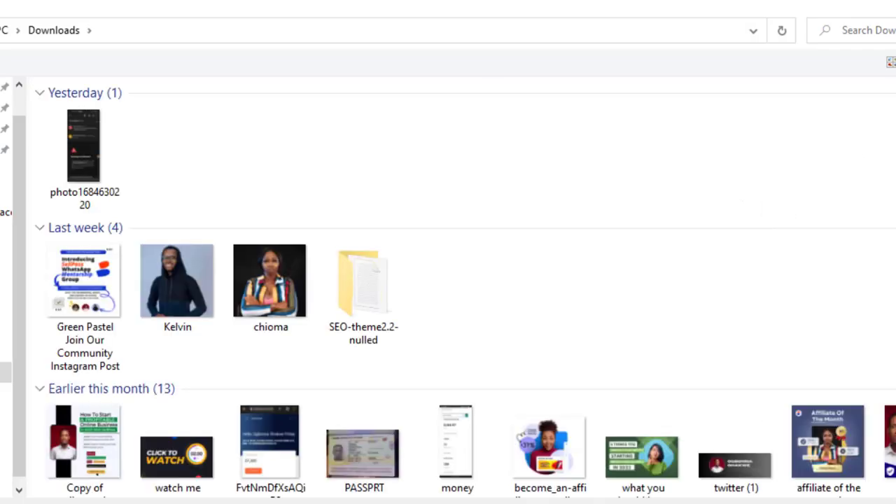
# - Select the nine 'Add a subheading' images in Downloads, from the original through Add a subheading (8)
pyautogui.scroll(-6, 805, 133)
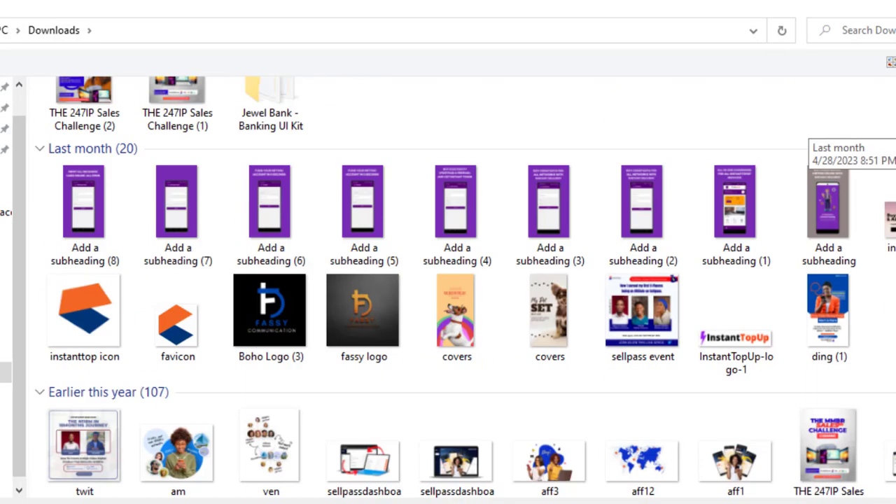
pyautogui.scroll(2, 804, 133)
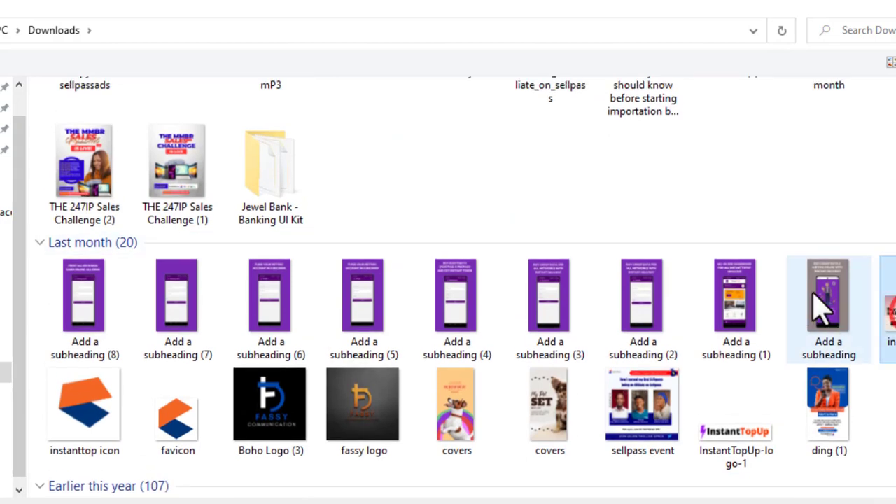
pyautogui.keyDown('ctrl'); pyautogui.click(823, 297); pyautogui.keyUp('ctrl')
pyautogui.keyDown('ctrl'); pyautogui.click(731, 296); pyautogui.keyUp('ctrl')
pyautogui.keyDown('ctrl'); pyautogui.click(637, 302); pyautogui.keyUp('ctrl')
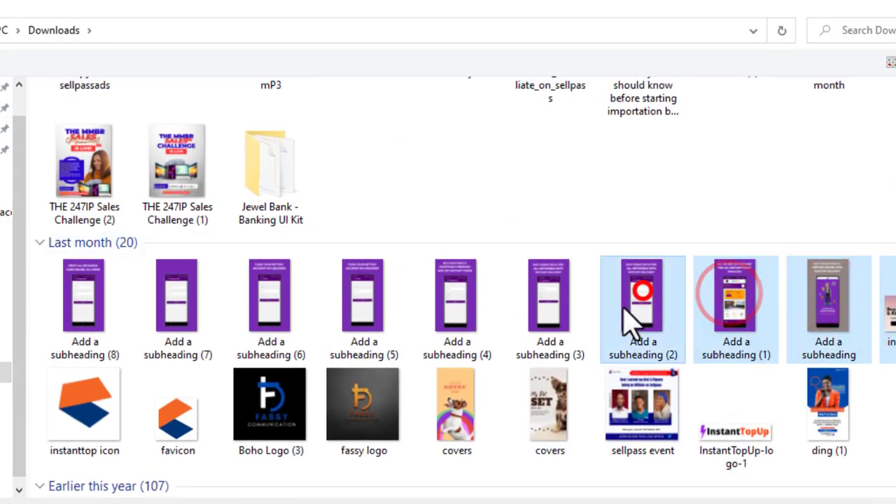
pyautogui.keyDown('ctrl'); pyautogui.click(569, 301); pyautogui.keyUp('ctrl')
pyautogui.keyDown('ctrl'); pyautogui.click(458, 314); pyautogui.keyUp('ctrl')
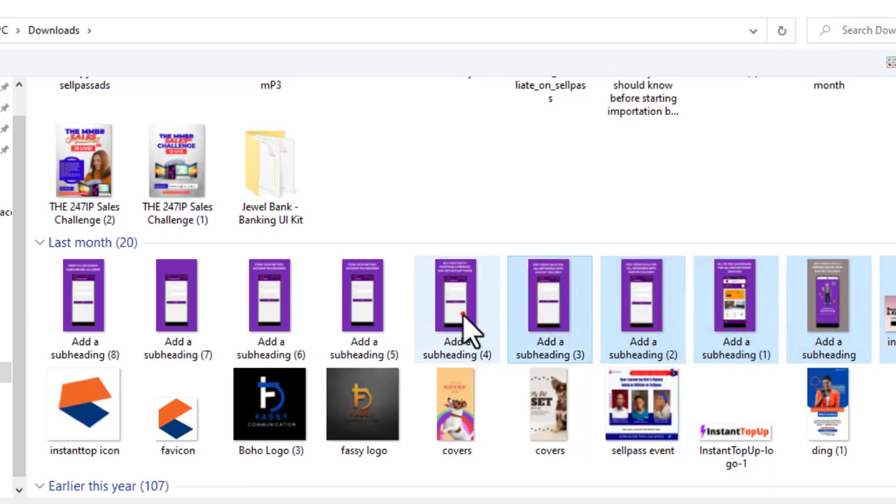
pyautogui.keyDown('ctrl'); pyautogui.click(366, 303); pyautogui.keyUp('ctrl')
pyautogui.keyDown('ctrl'); pyautogui.click(257, 308); pyautogui.keyUp('ctrl')
pyautogui.keyDown('ctrl'); pyautogui.click(178, 311); pyautogui.keyUp('ctrl')
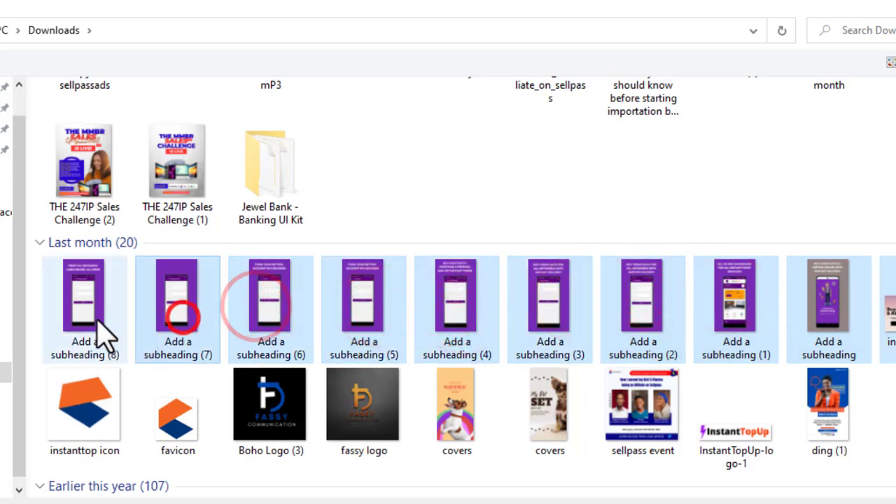
pyautogui.keyDown('ctrl'); pyautogui.click(89, 314); pyautogui.keyUp('ctrl')
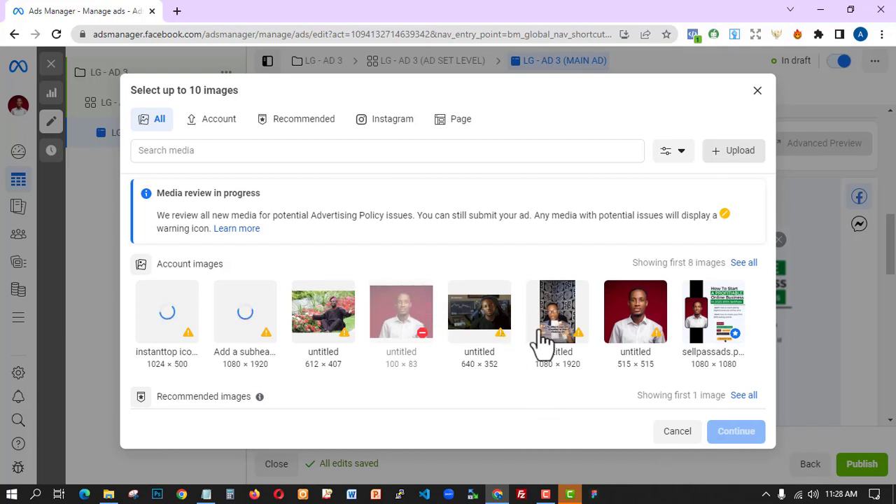
# - Tick seven uploaded 'Add a subheading' images as carousel cards and continue
pyautogui.scroll(-5, 604, 406)
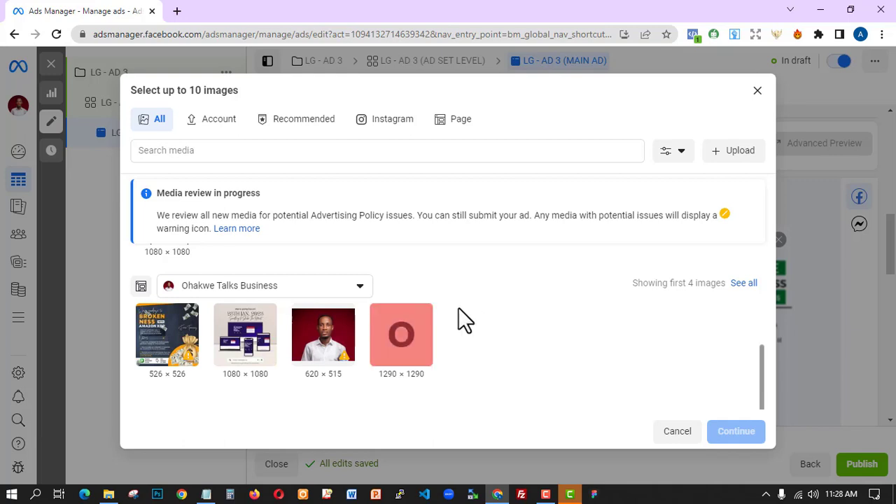
pyautogui.scroll(5, 459, 307)
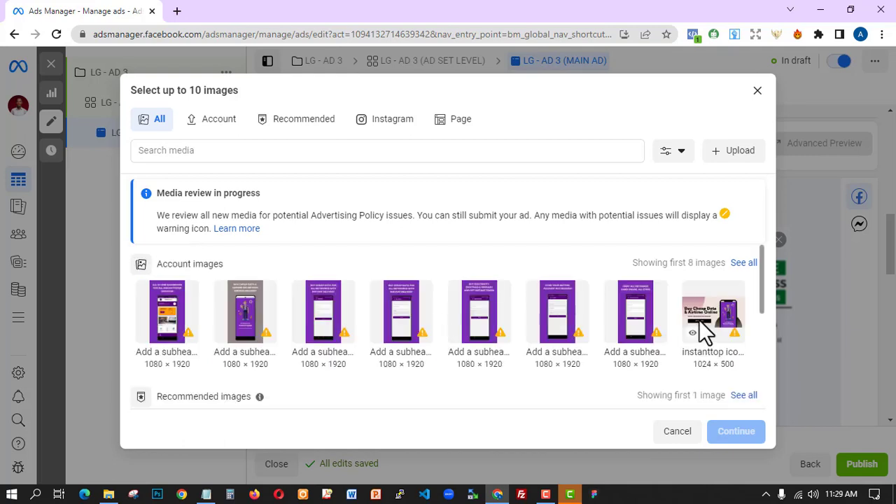
pyautogui.click(718, 314)
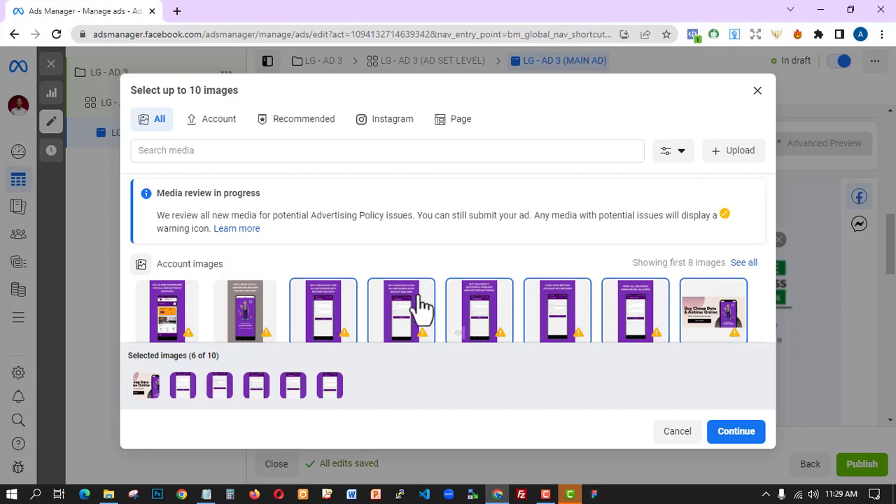
pyautogui.click(243, 320)
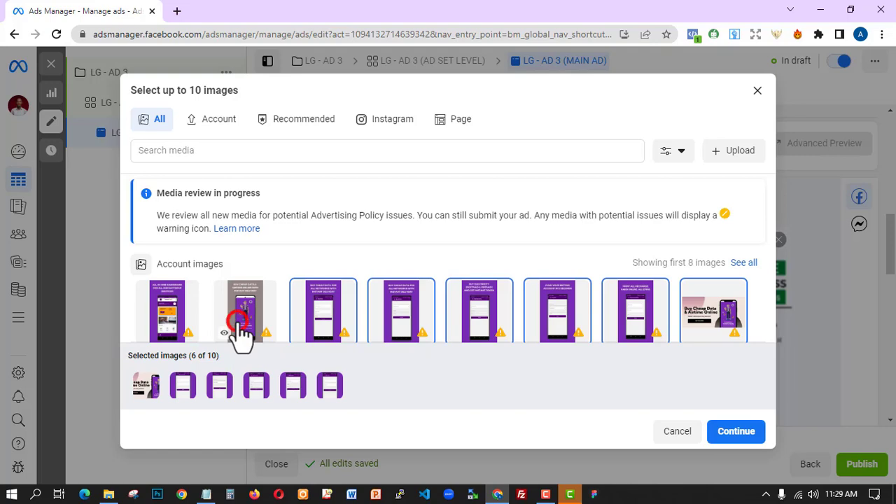
pyautogui.click(753, 435)
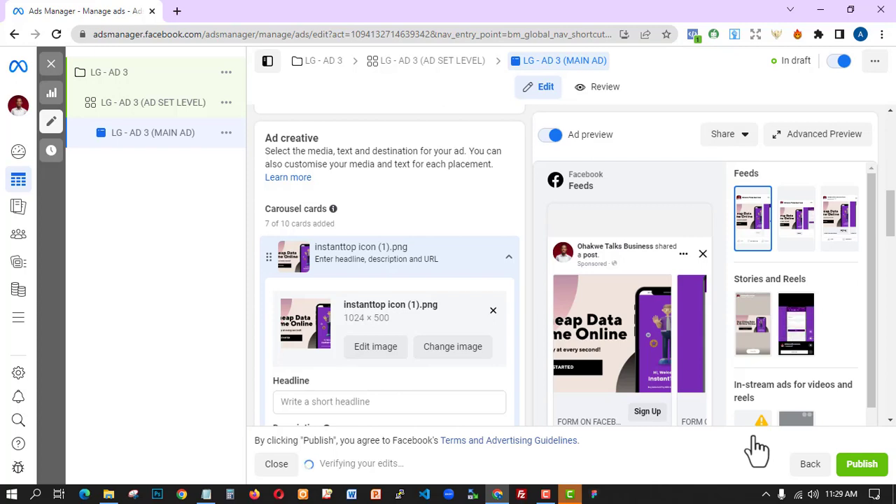
# - Give card one the headline 'Download Our InstantTopUp App Now' and paste in the unlimited-data description
pyautogui.scroll(-3, 440, 339)
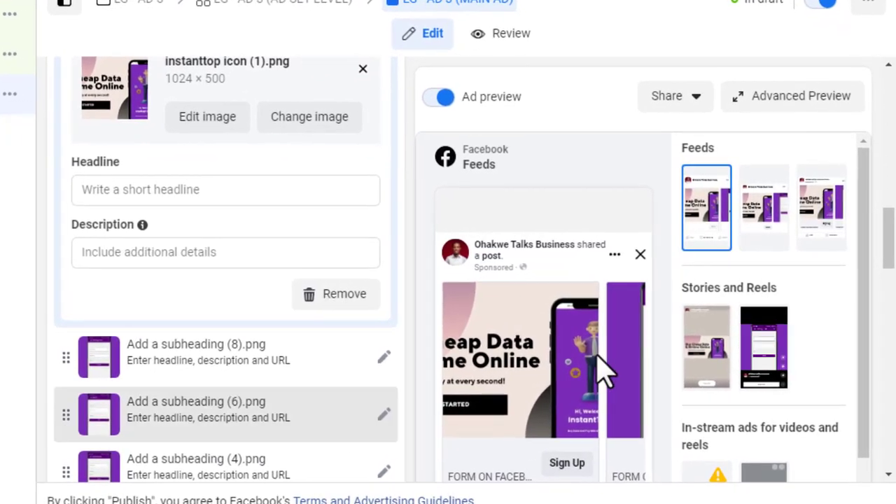
pyautogui.scroll(-3, 546, 455)
pyautogui.scroll(4, 330, 326)
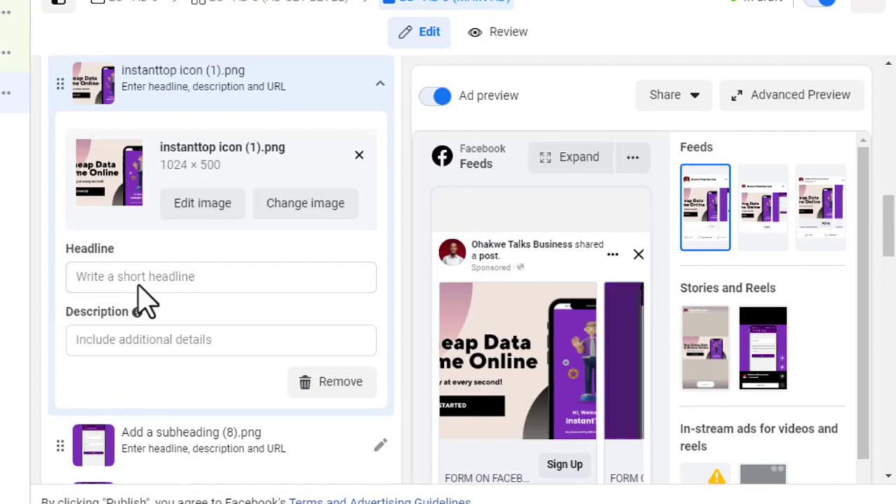
pyautogui.click(154, 273)
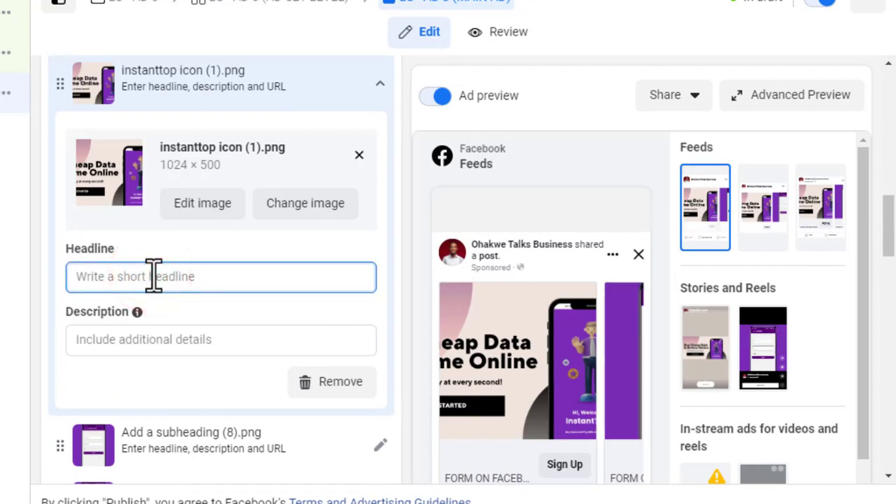
pyautogui.write('dOWNL')
pyautogui.click(162, 345)
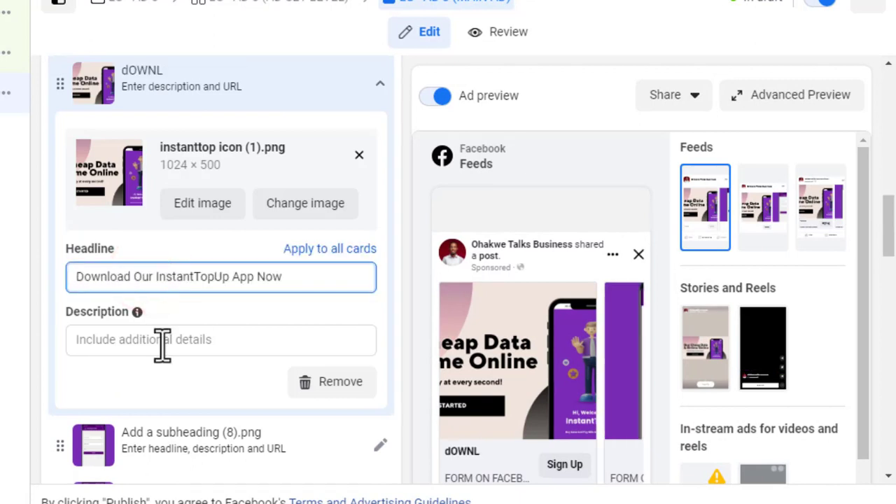
pyautogui.click(163, 345)
pyautogui.write('Enjoy Unlimited Data When You Download OurApp')
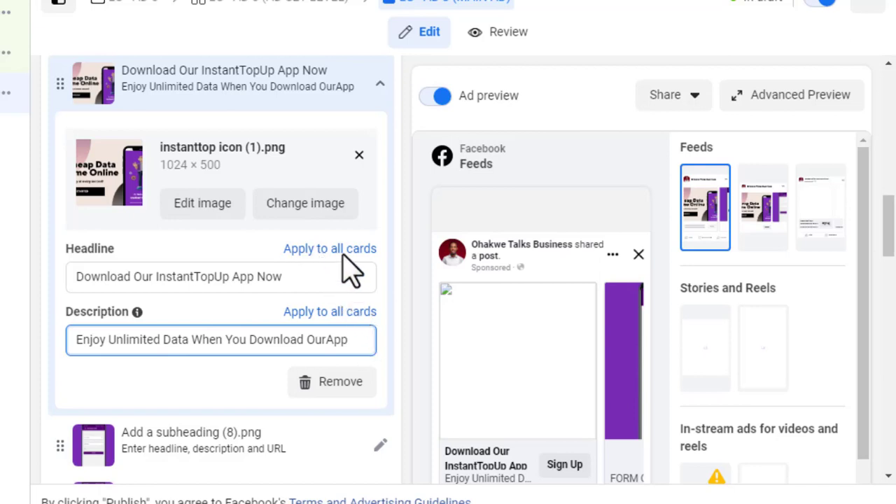
pyautogui.scroll(-4, 344, 263)
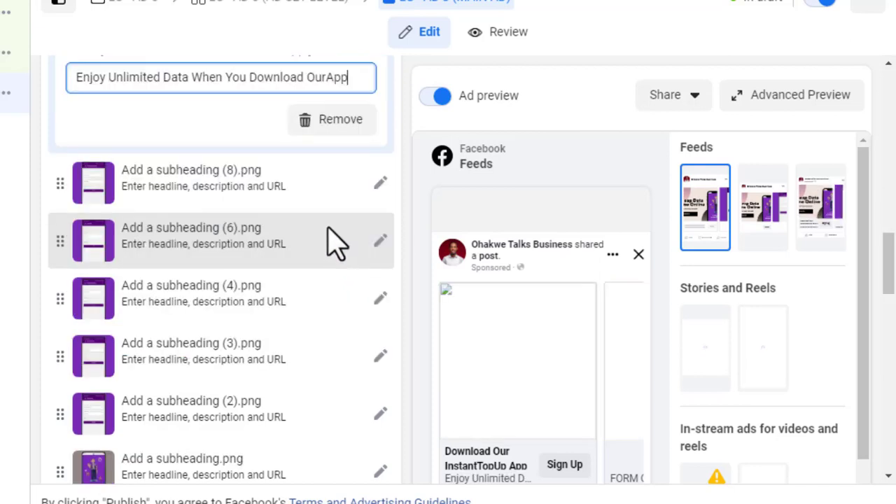
pyautogui.scroll(3, 342, 198)
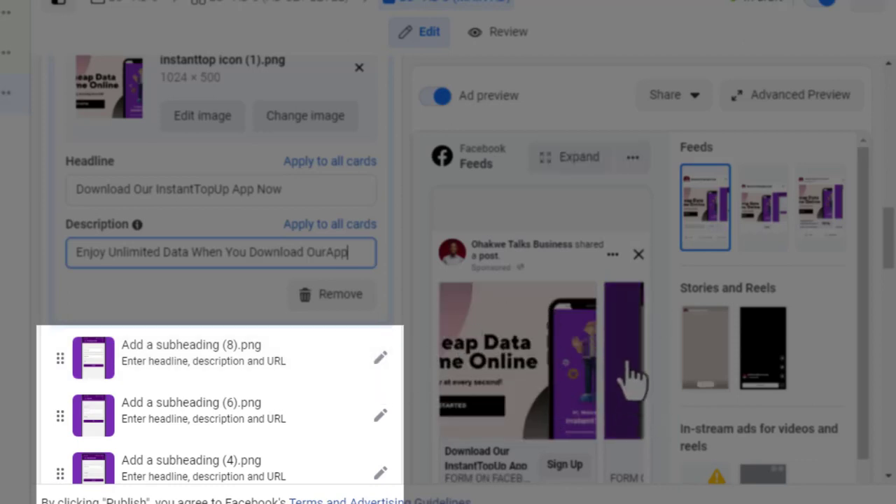
pyautogui.click(768, 101)
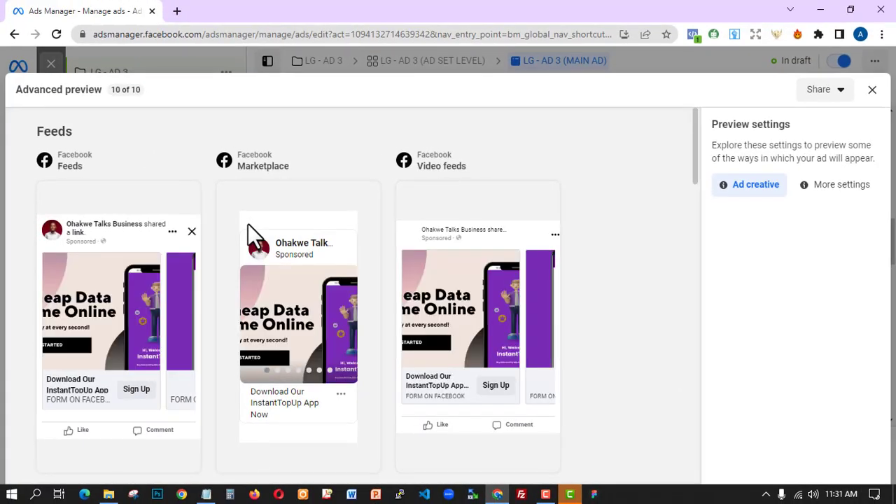
pyautogui.click(184, 324)
pyautogui.click(186, 318)
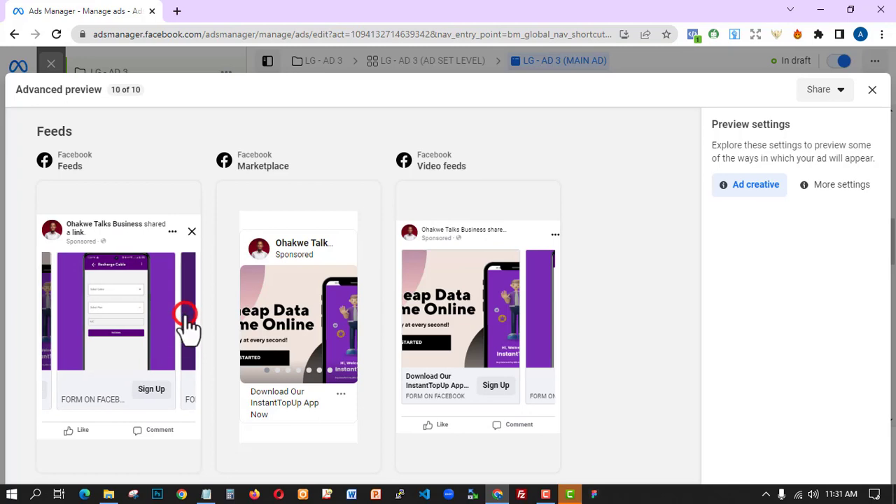
pyautogui.click(185, 319)
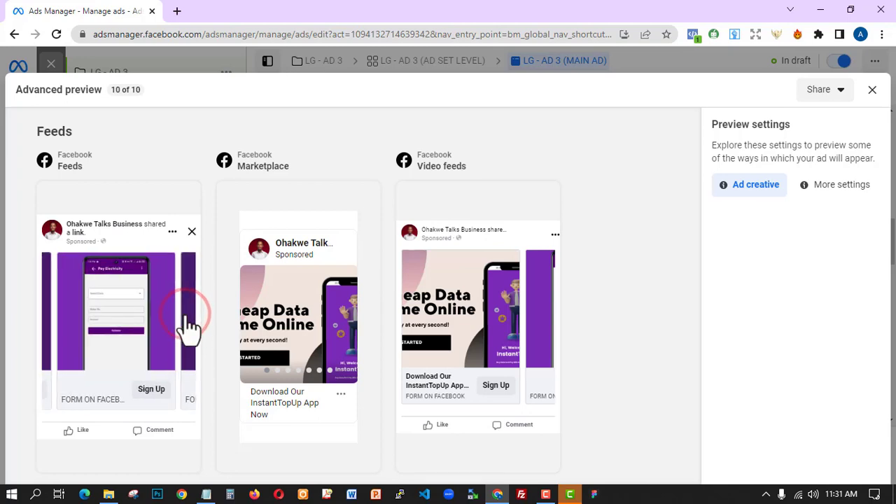
pyautogui.click(186, 320)
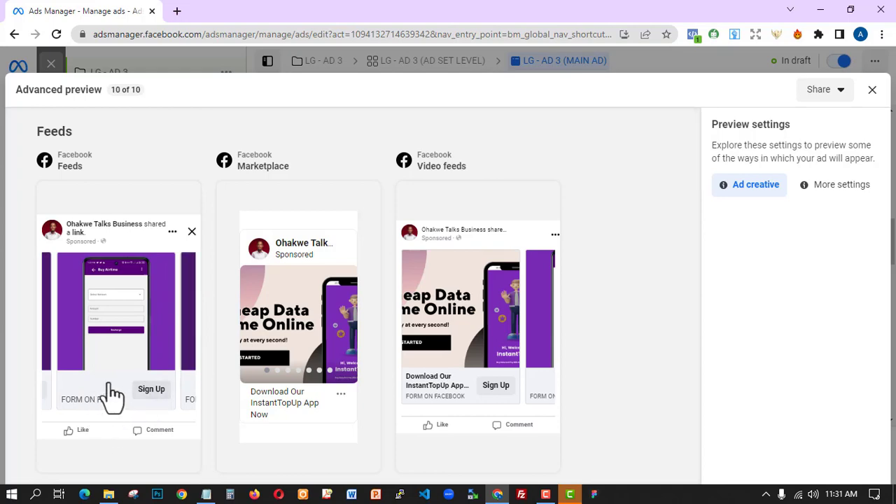
pyautogui.click(872, 92)
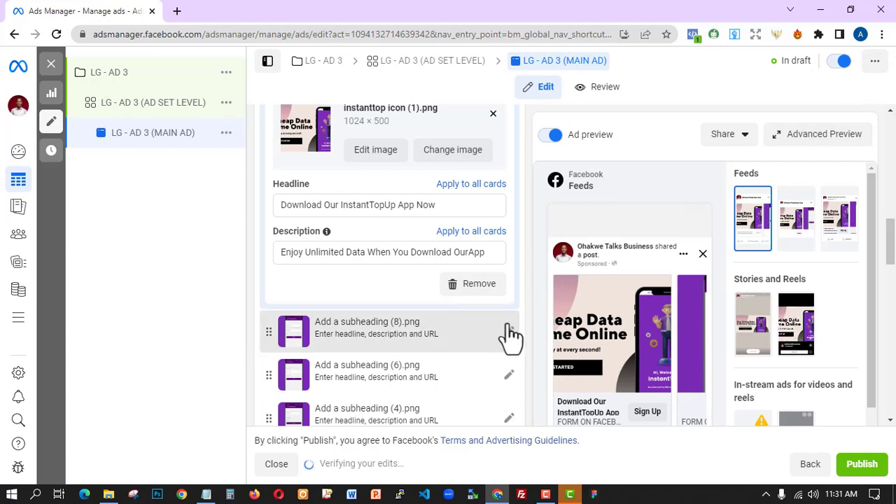
# - Apply card one's headline and 'Enjoy Unlimited Data' description to all carousel cards
pyautogui.click(482, 183)
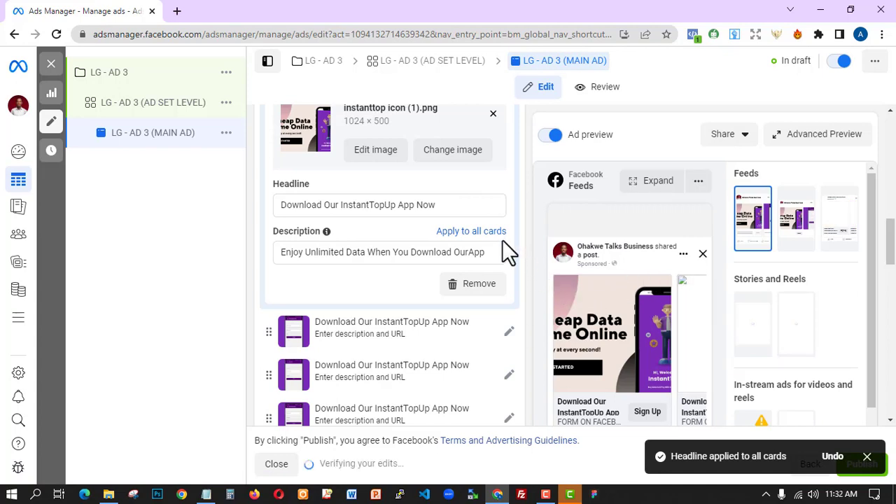
pyautogui.click(477, 232)
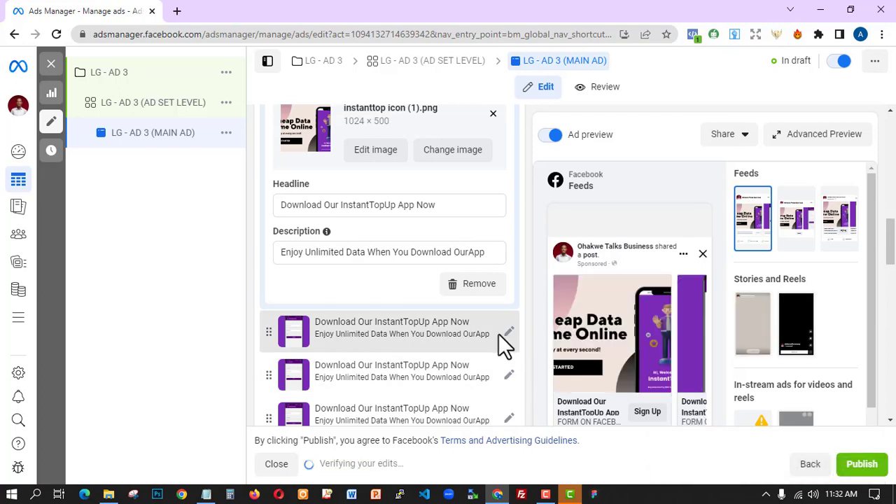
pyautogui.scroll(-1, 496, 339)
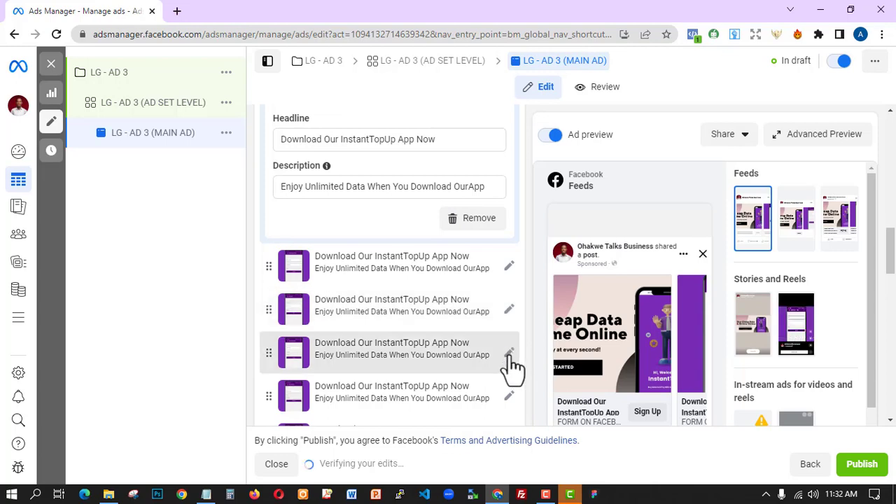
pyautogui.scroll(-3, 511, 364)
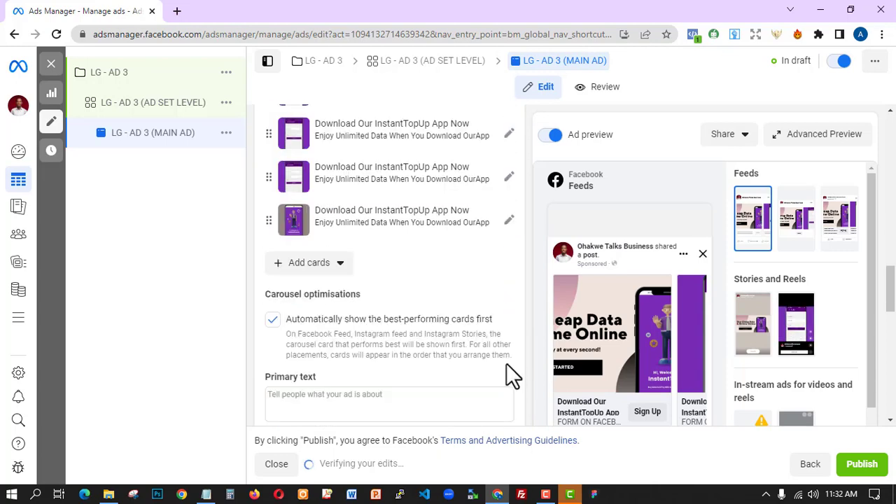
# - Paste the three-paragraph app announcement with its download link into Primary text
pyautogui.scroll(-3, 506, 364)
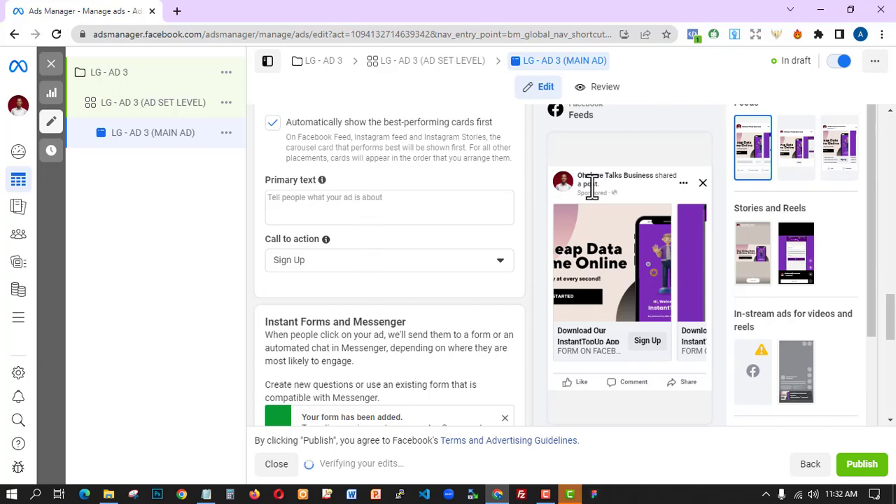
pyautogui.click(410, 203)
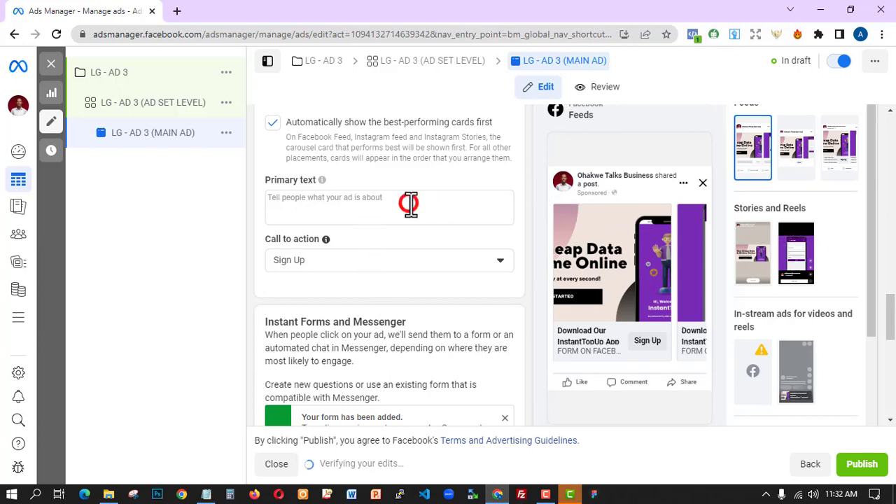
pyautogui.write('A')
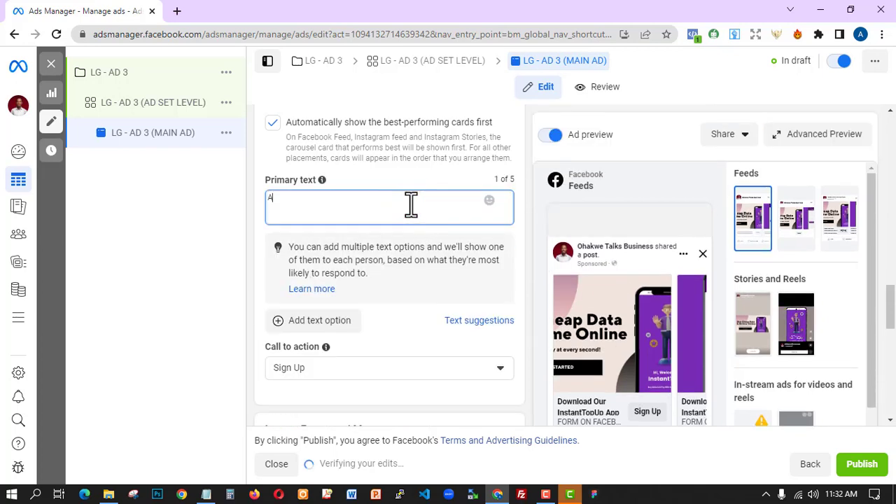
pyautogui.press('BackSpace')
pyautogui.write('Our app is finnaly out here.  Download and enjoy right now.  Download here https://instanttopup.ng/download')
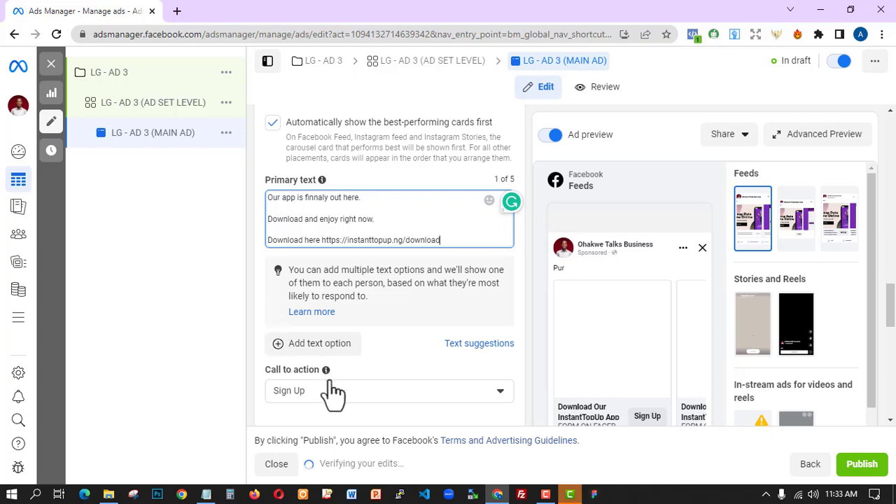
# - Change the ad's call to action to Download
pyautogui.scroll(-2, 332, 384)
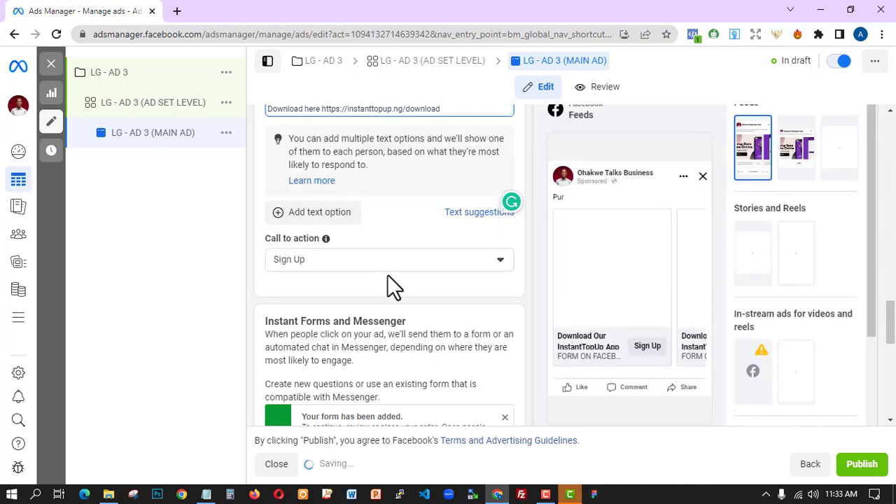
pyautogui.click(437, 263)
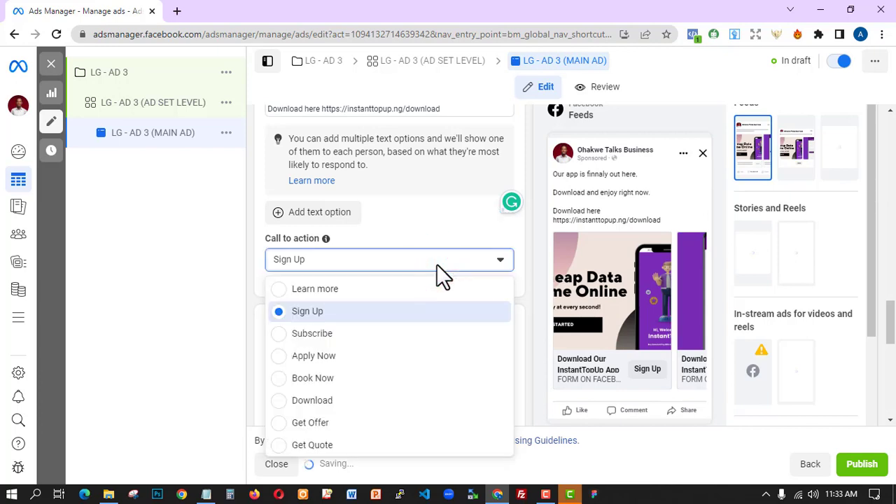
pyautogui.click(341, 404)
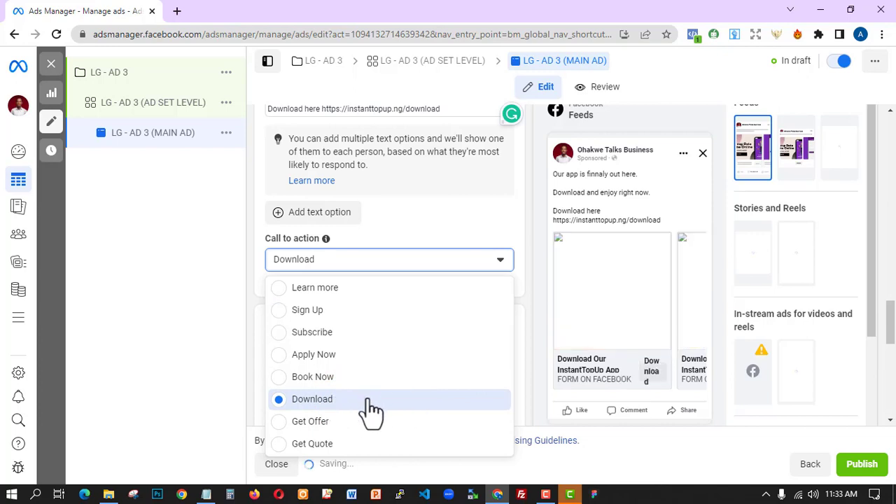
pyautogui.click(365, 400)
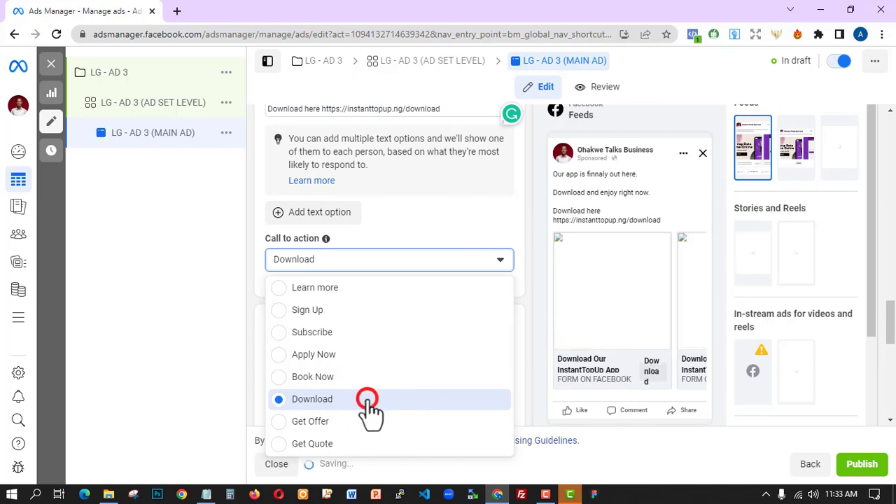
pyautogui.click(252, 373)
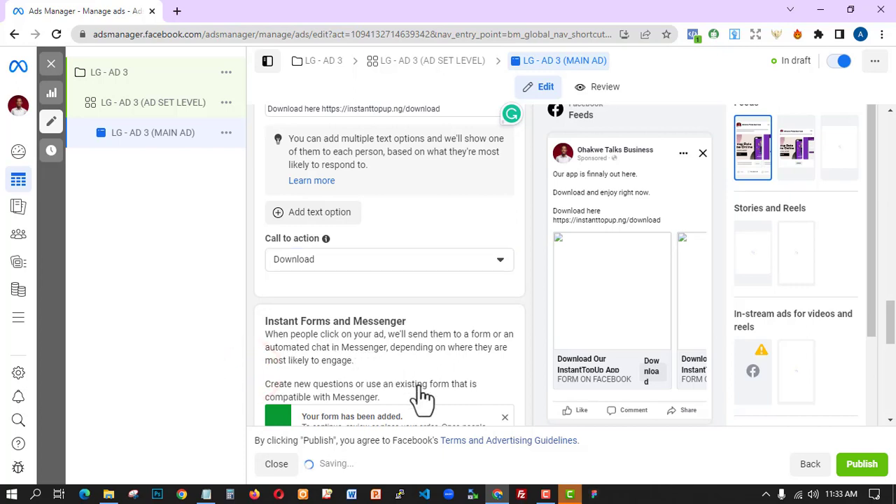
pyautogui.scroll(-3, 430, 402)
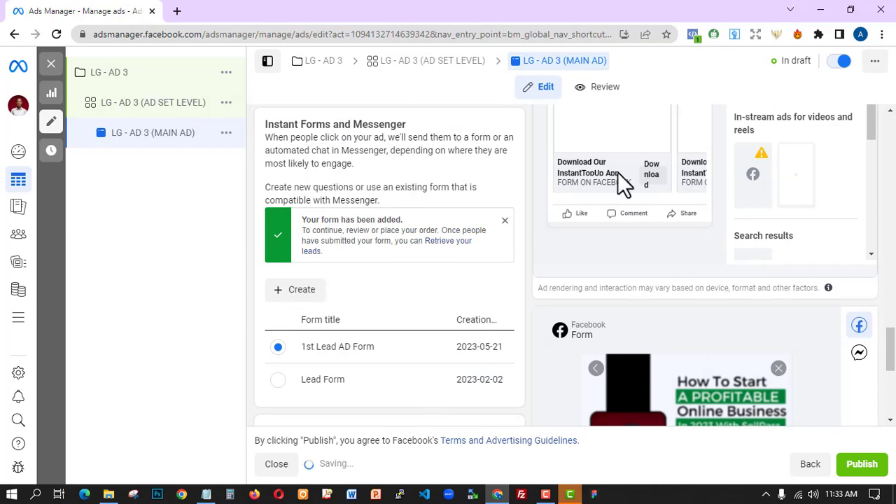
# - Page the 1st Lead AD Form preview to screen 4 of 4, the JOIN ON WHATSAPP NOW thank-you
pyautogui.moveTo(890, 341); pyautogui.dragTo(792, 399)
pyautogui.scroll(-1, 889, 382)
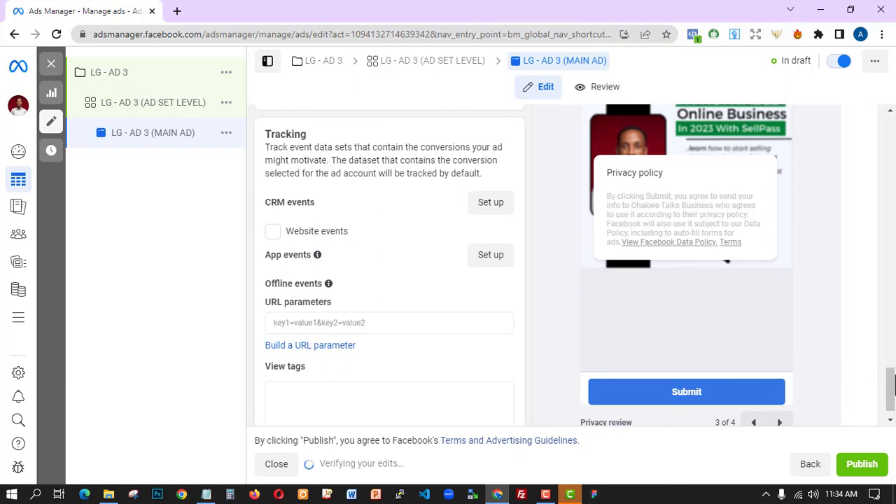
pyautogui.moveTo(892, 378); pyautogui.dragTo(887, 418)
pyautogui.click(890, 420)
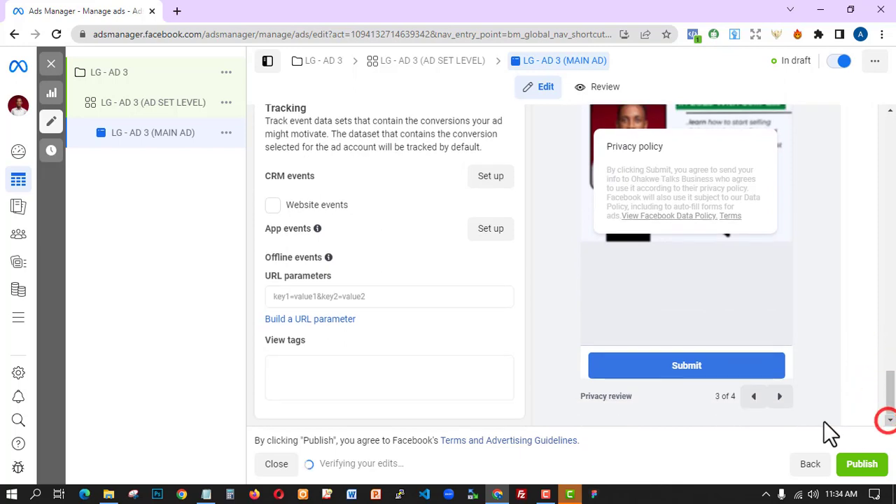
pyautogui.click(786, 399)
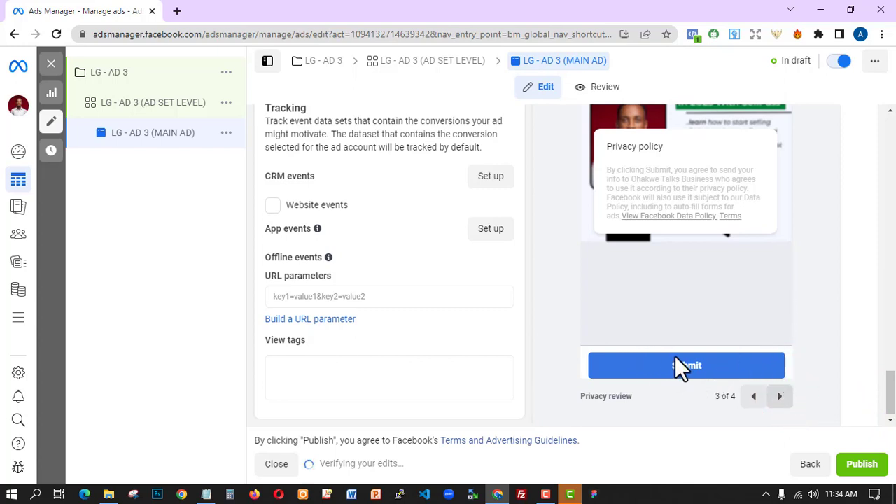
pyautogui.click(737, 362)
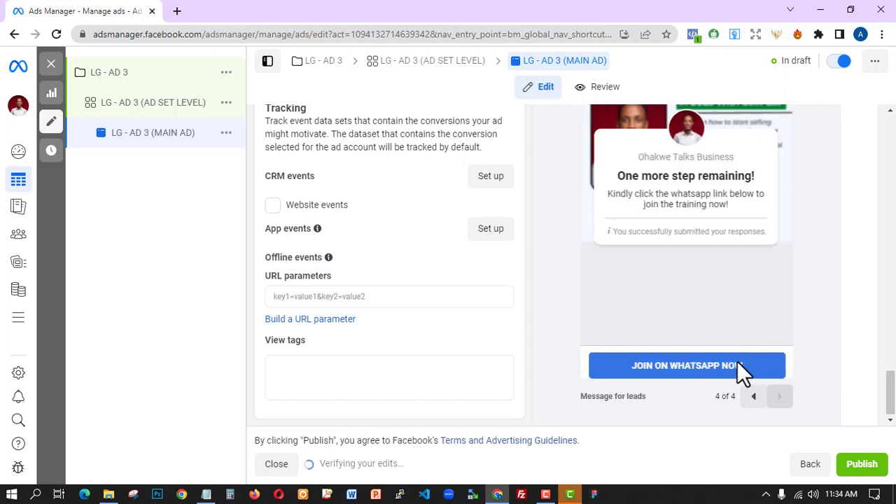